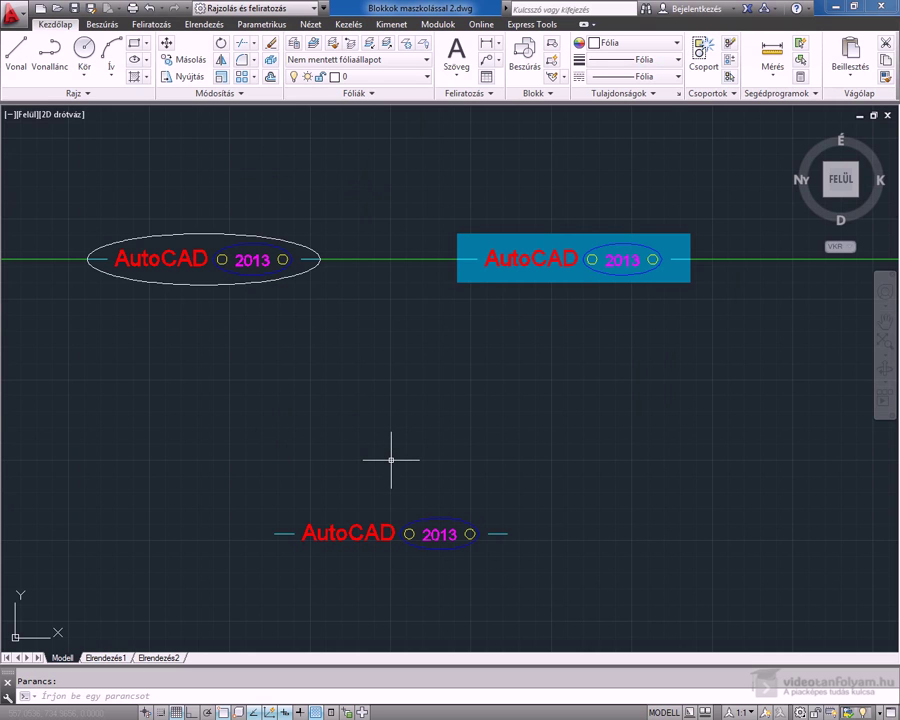
Step: Cancel the pending command with Esc
key("Escape")
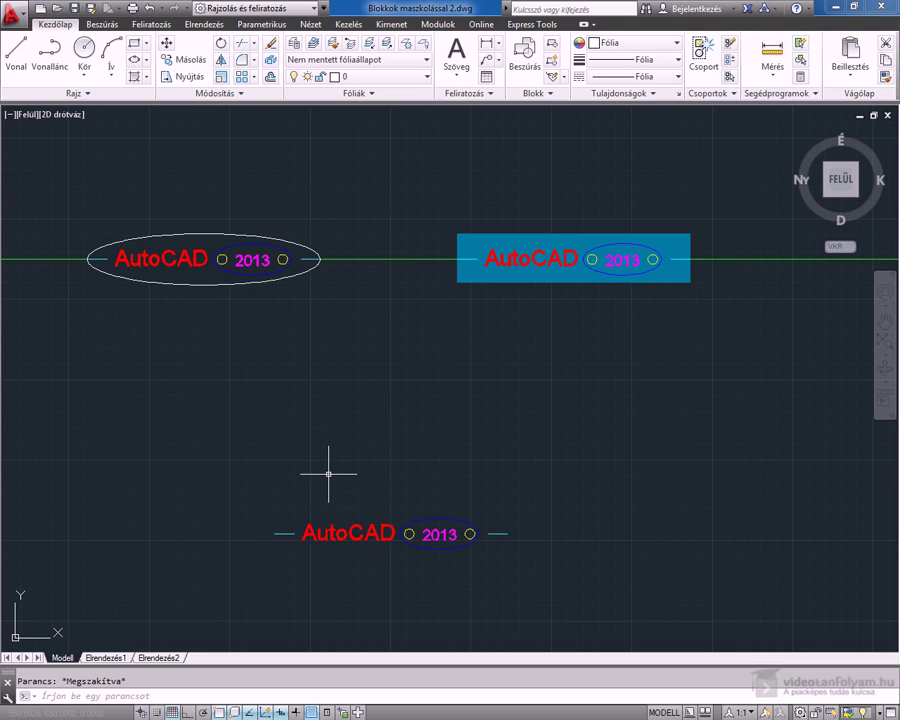
Step: Define attribute TXT, prompt 'Szöveg:', default 'videotanfolyam.hu', placed above the lower label
left_click(102, 23)
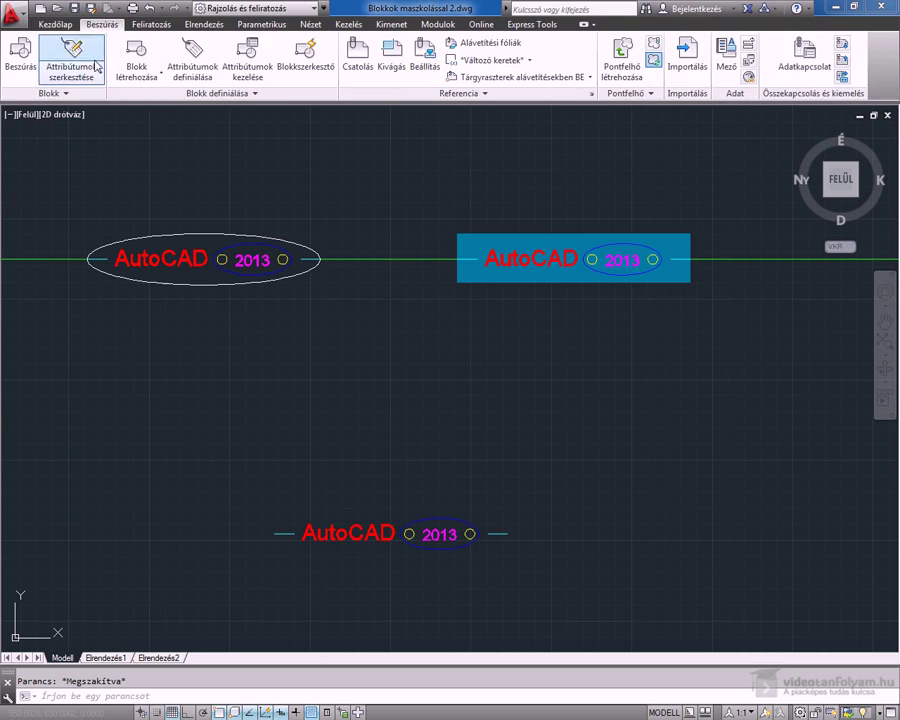
left_click(192, 58)
type("TXT")
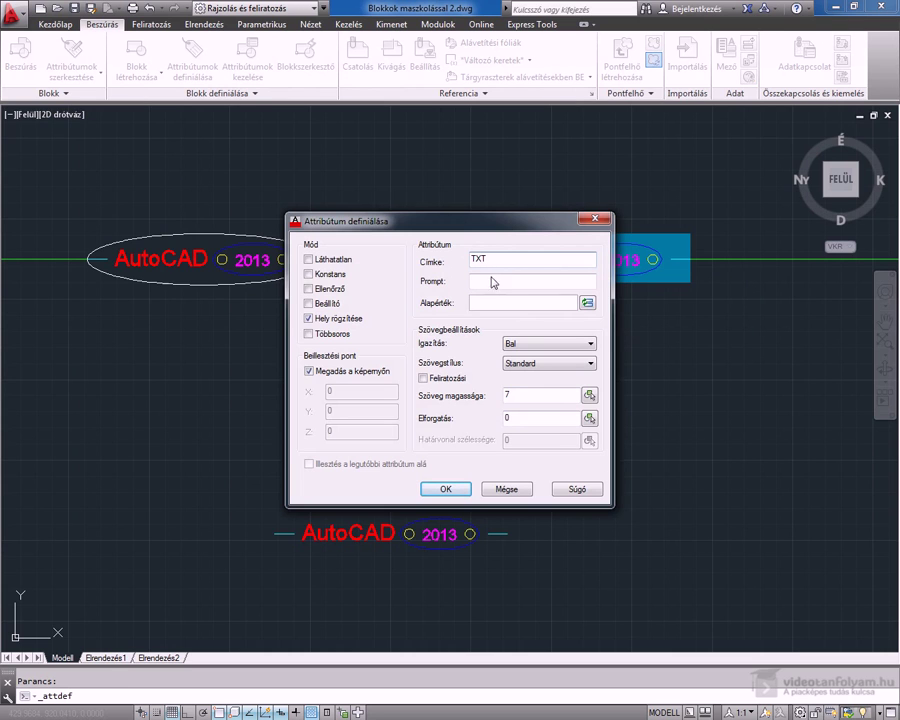
left_click(488, 282)
type("Szöveg")
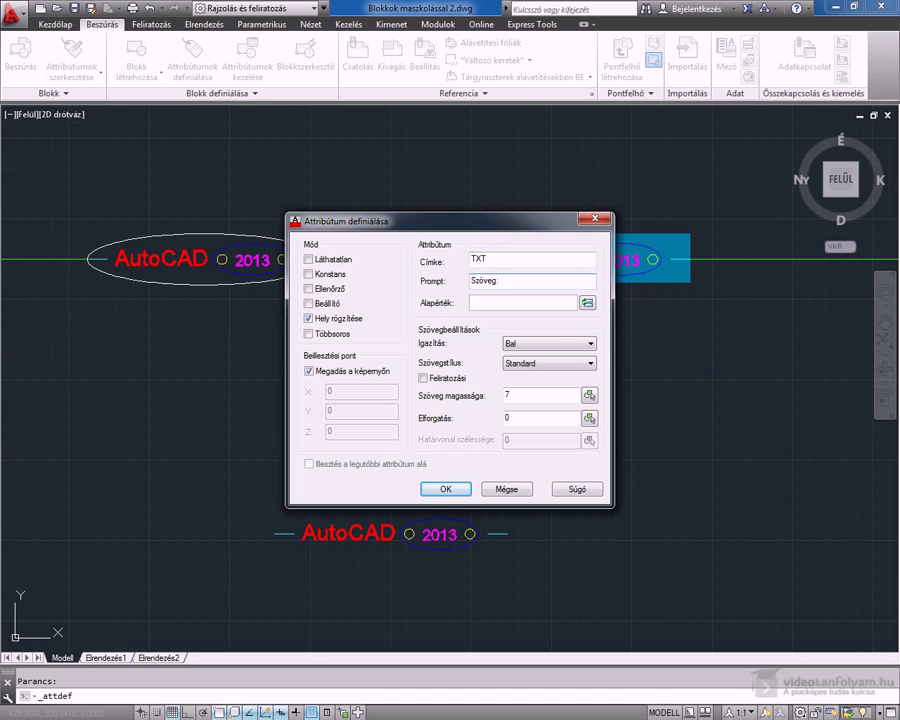
type(":")
left_click(498, 303)
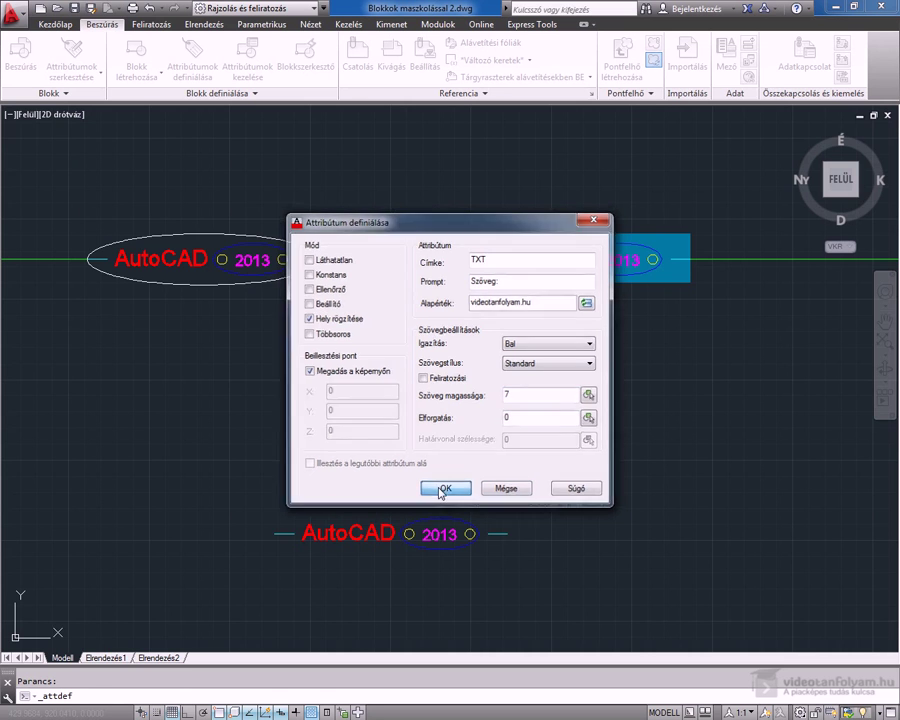
left_click(441, 489)
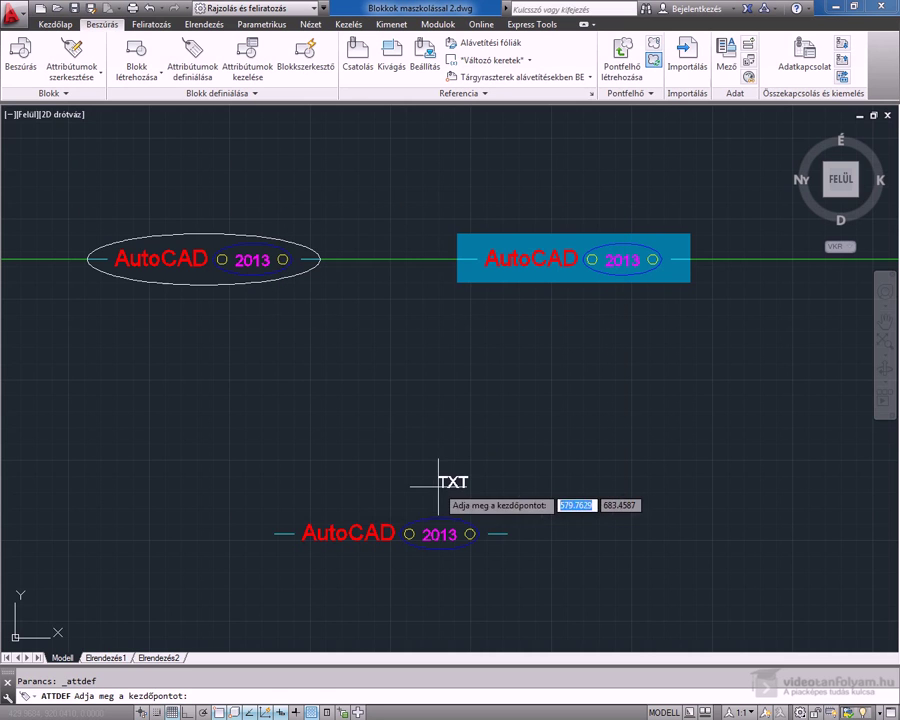
left_click(376, 511)
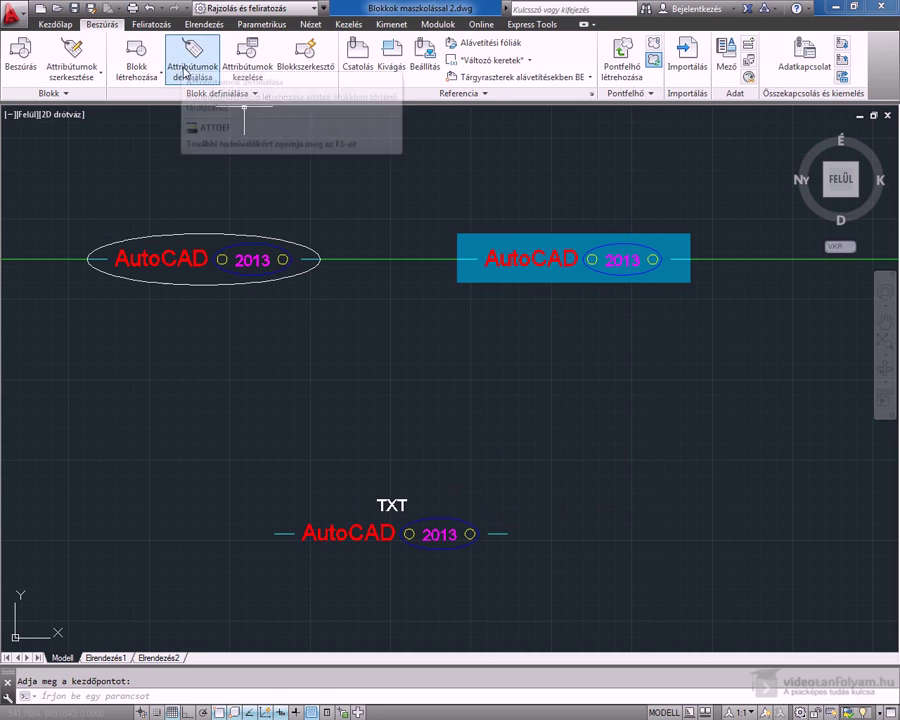
Step: Define attribute SZÁM with prompt 'Kérem az értéket:' and default 0000, placed below the label
left_click(197, 78)
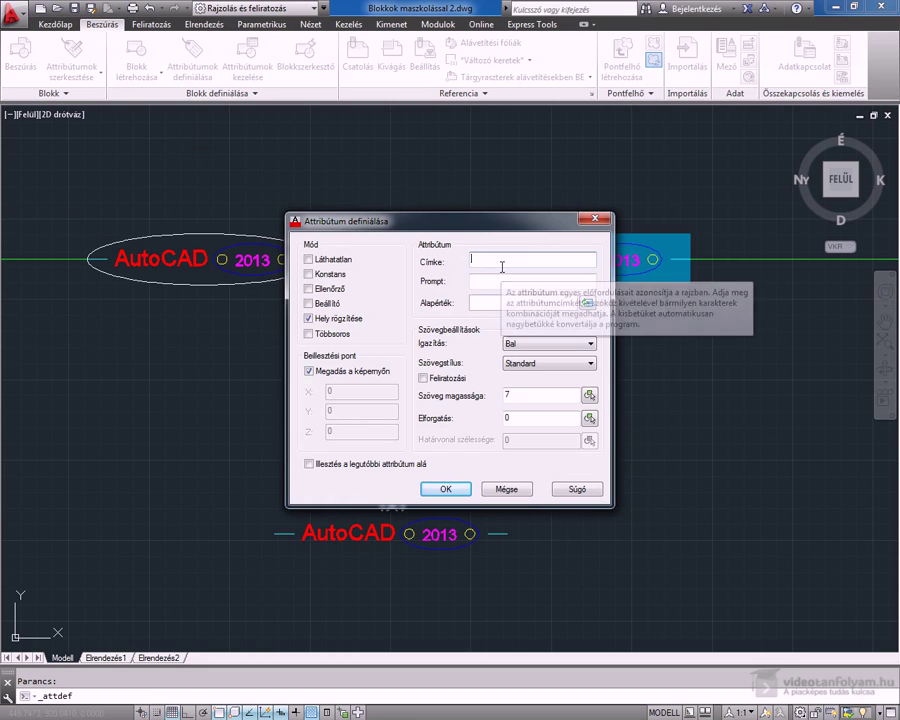
type("Szám")
key("Tab")
type("Kérem az értéket")
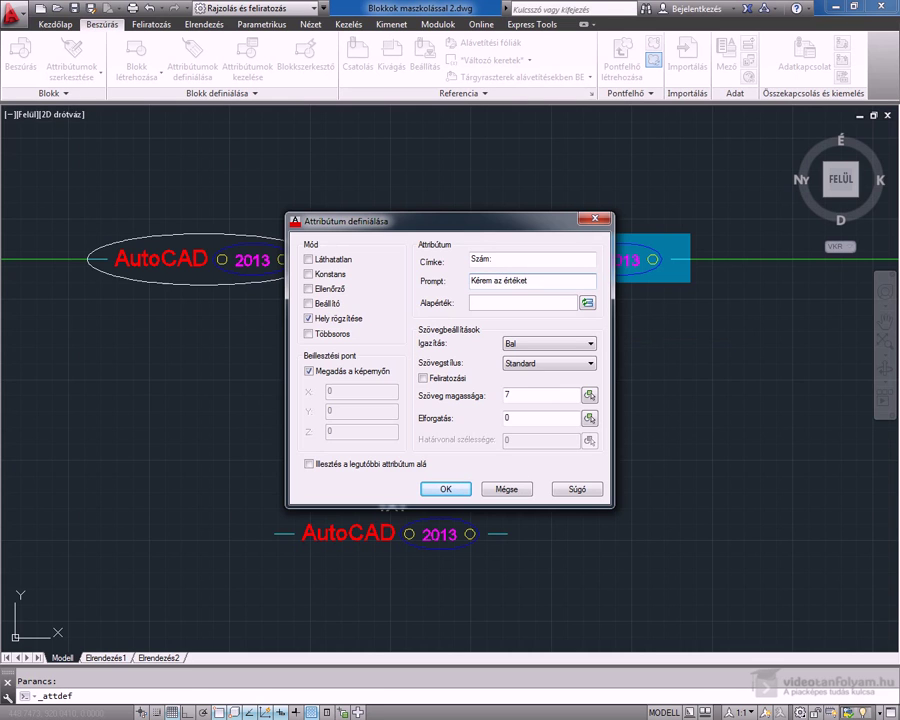
type(":")
left_click(542, 302)
left_click(450, 490)
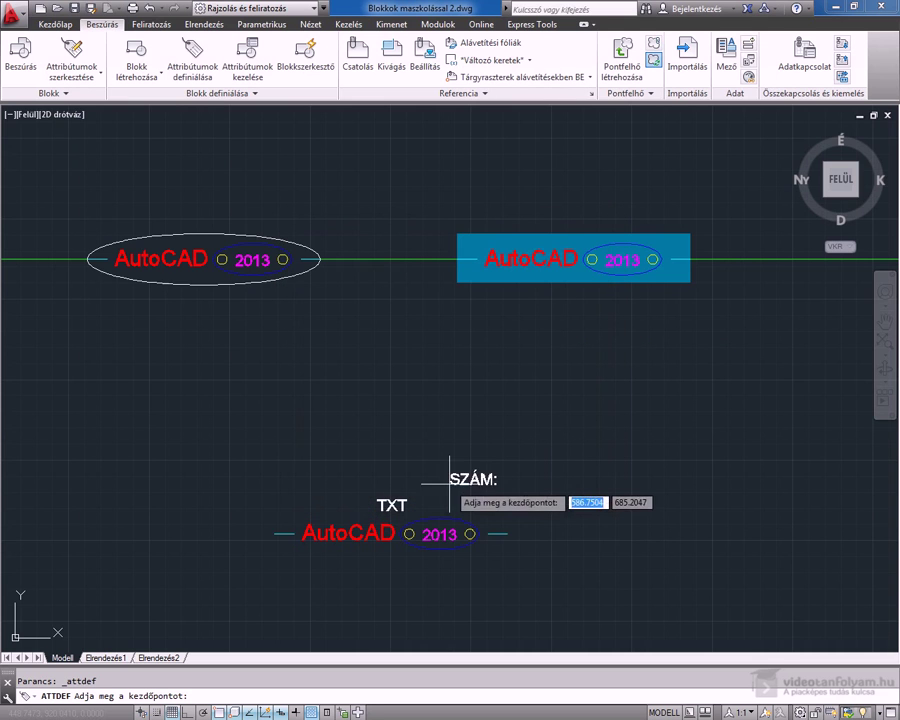
left_click(369, 566)
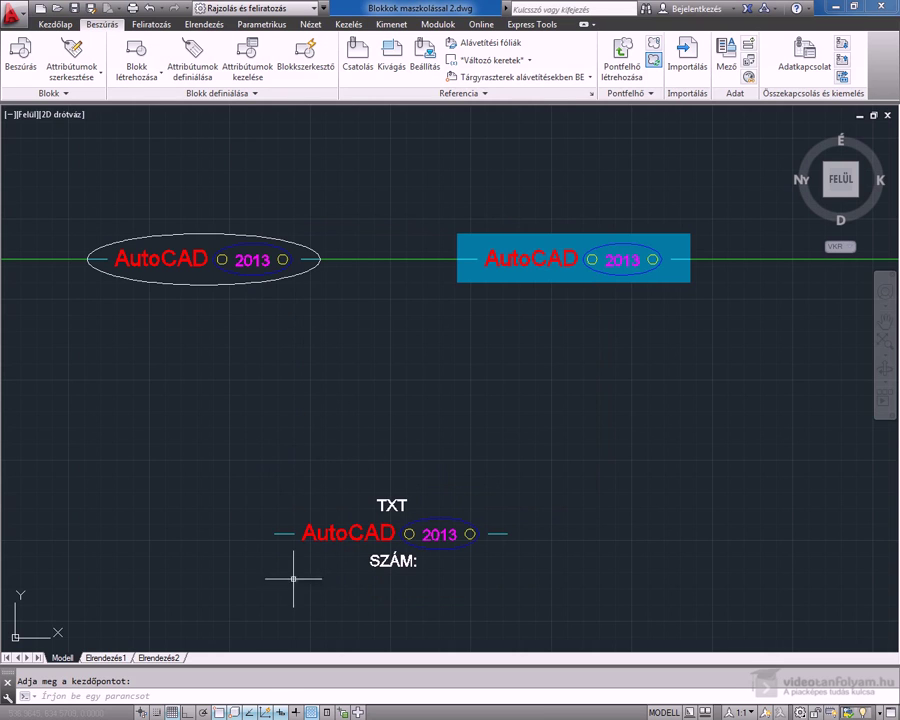
Step: Draw an axis-endpoint ellipse on the line enclosing TXT, the AutoCAD 2013 label and SZÁM:
left_click(55, 24)
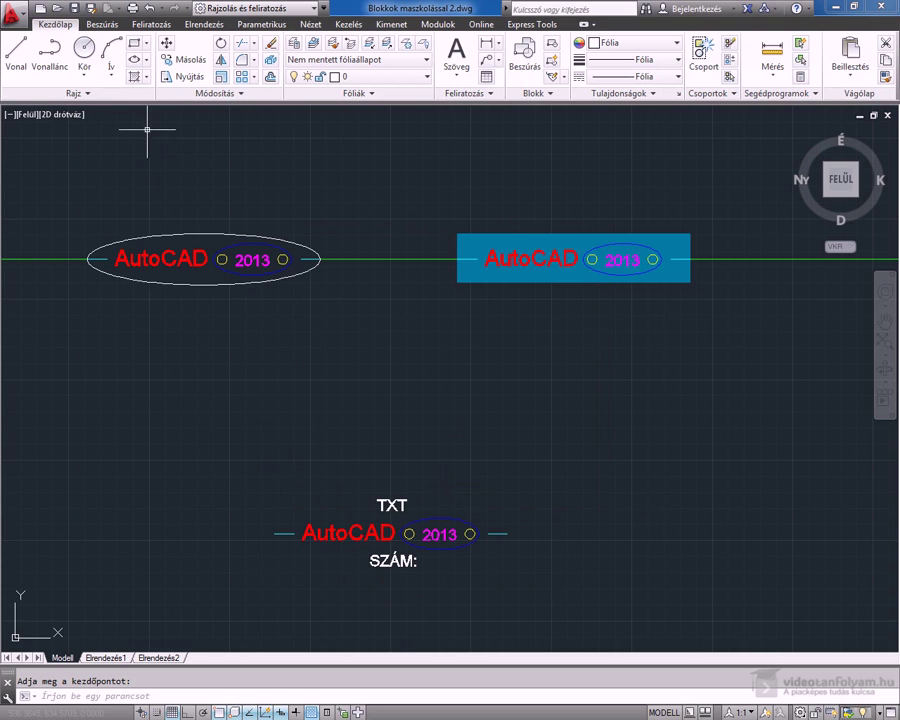
left_click(147, 62)
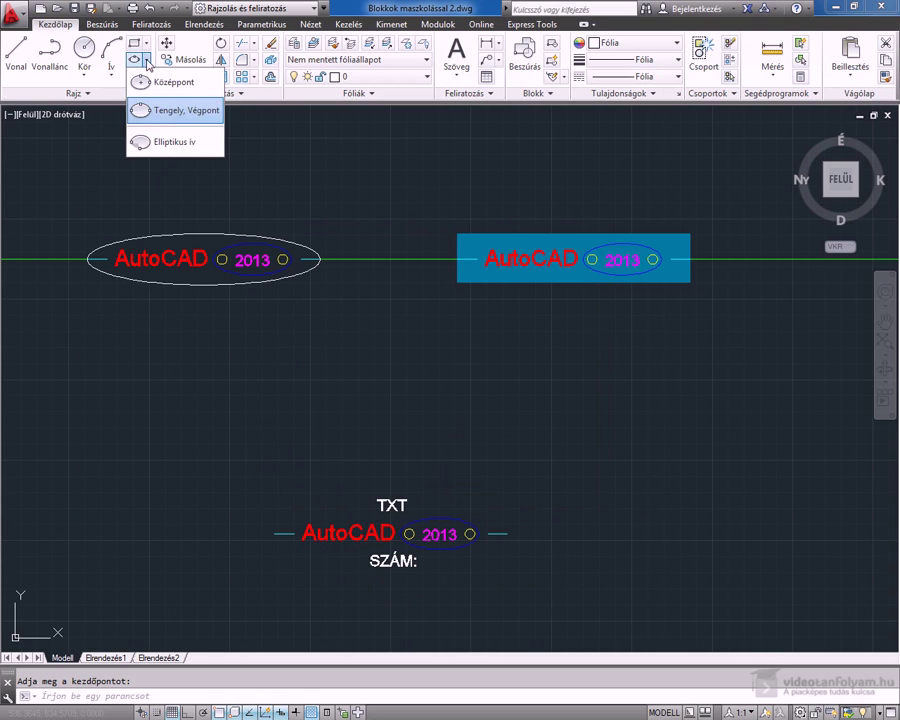
left_click(165, 116)
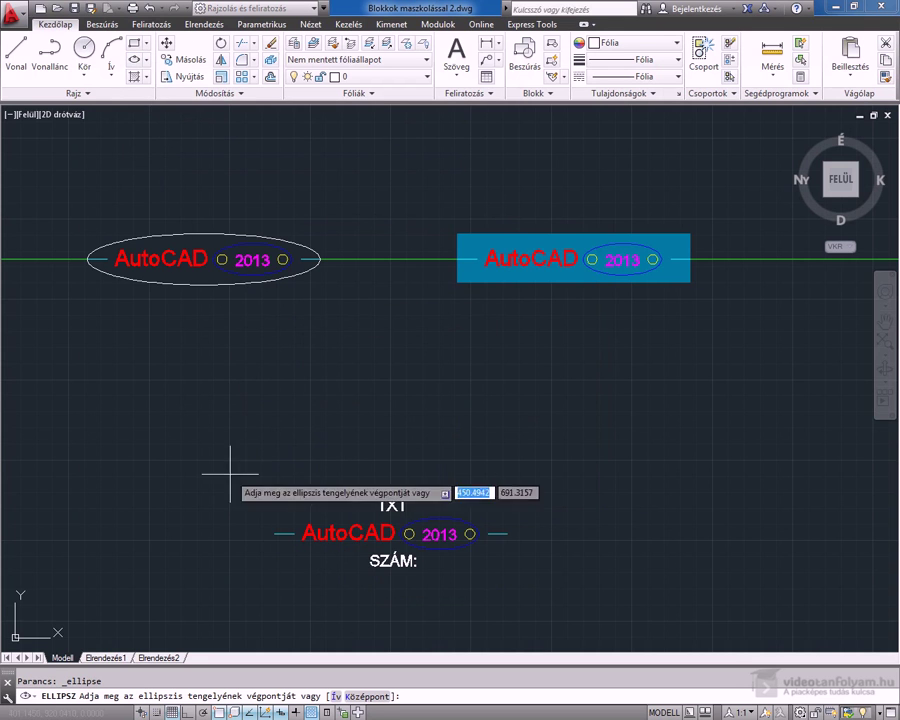
left_click(275, 533)
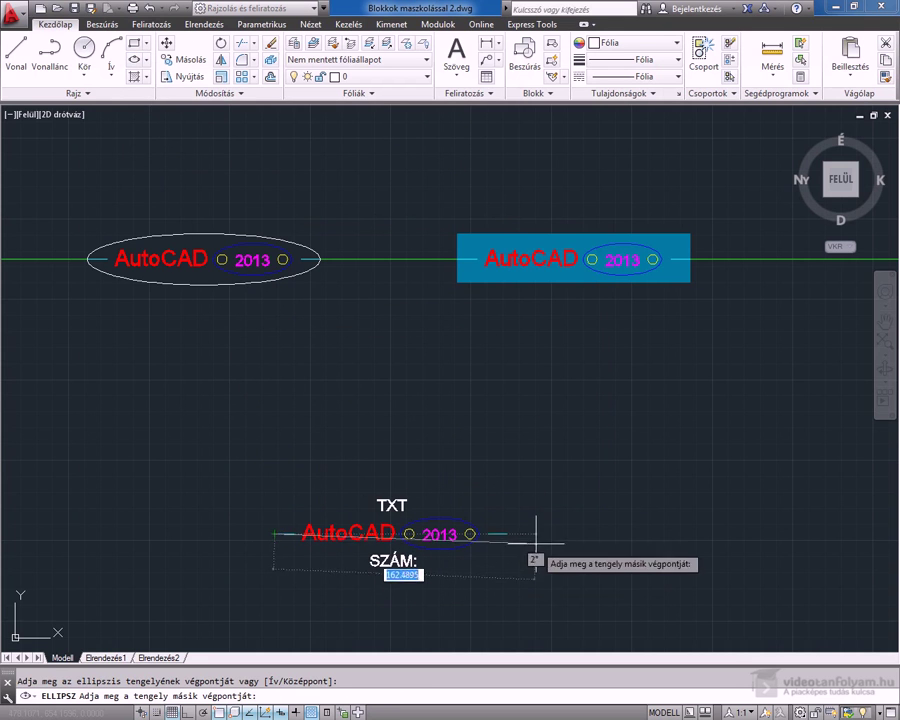
left_click(507, 533)
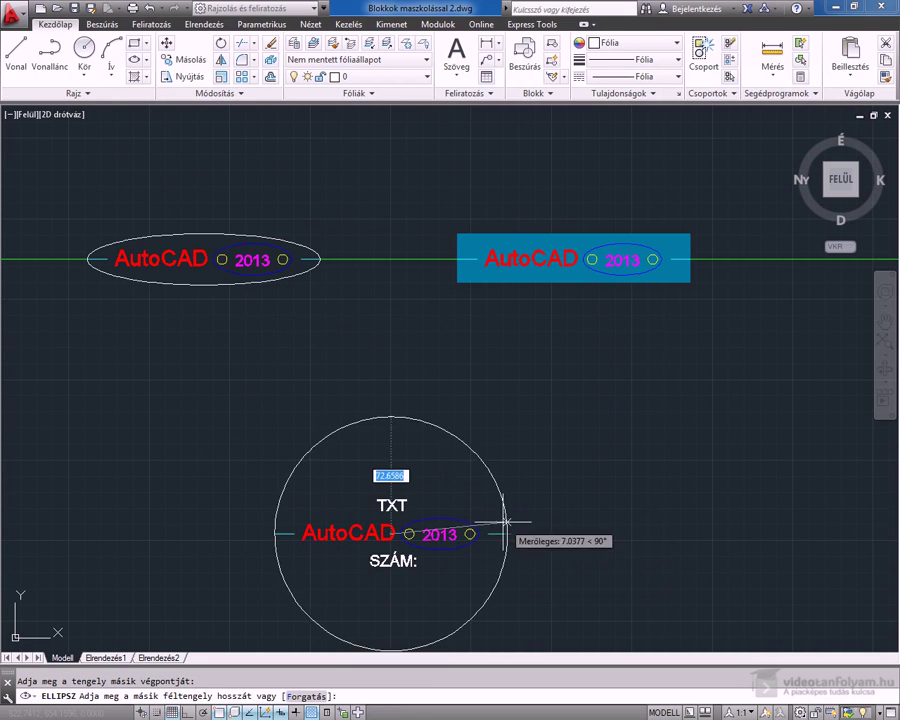
left_click(432, 499)
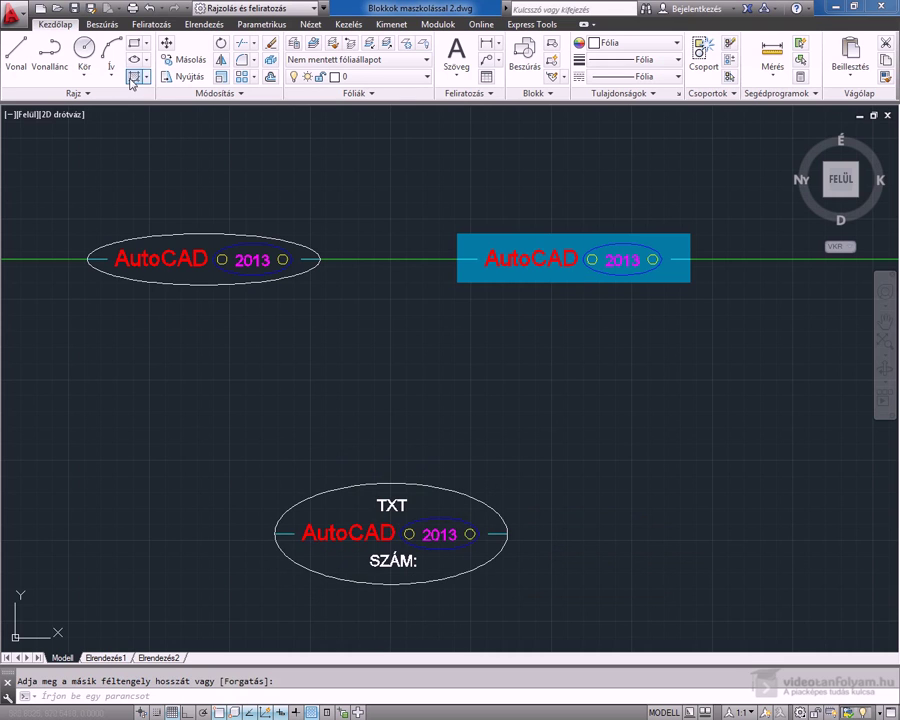
left_click(131, 82)
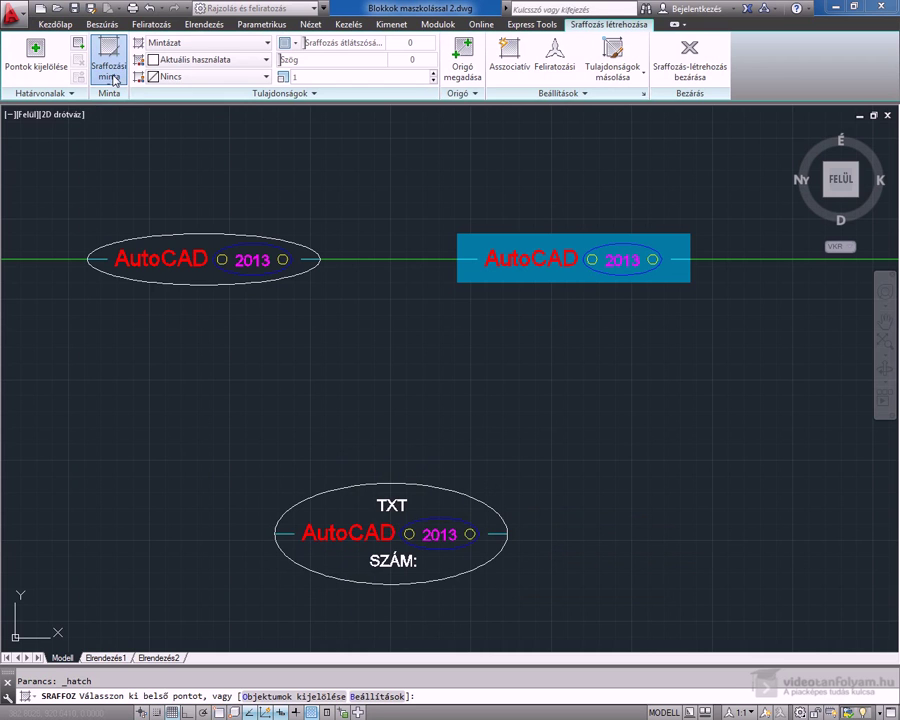
Step: Fill the lower ellipse with a SOLID hatch, island detection set to Ignore, then select it
left_click(109, 62)
left_click(113, 110)
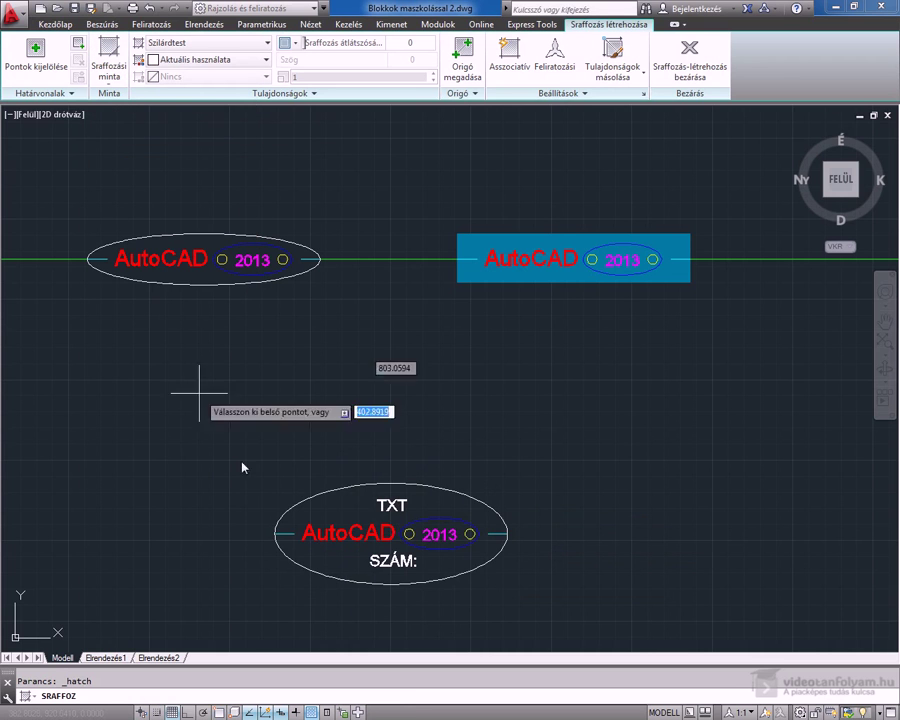
left_click(339, 504)
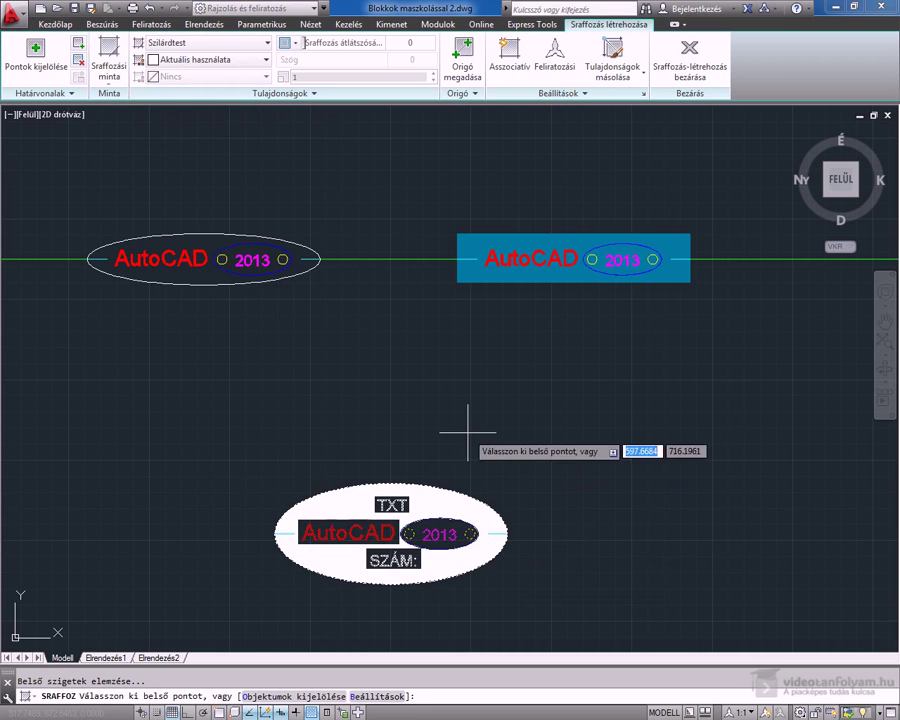
left_click(587, 95)
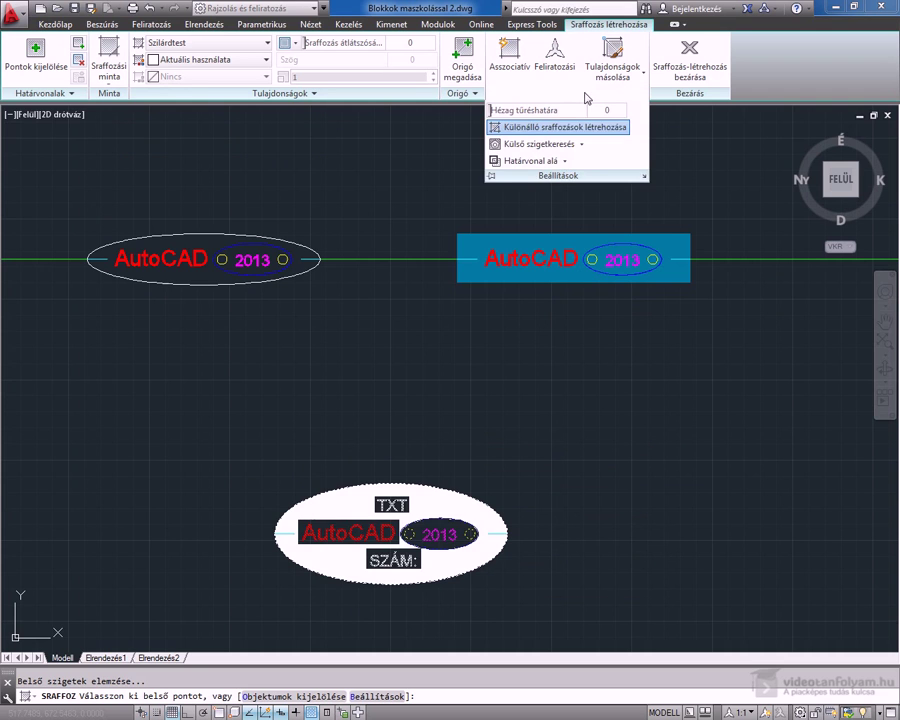
left_click(581, 144)
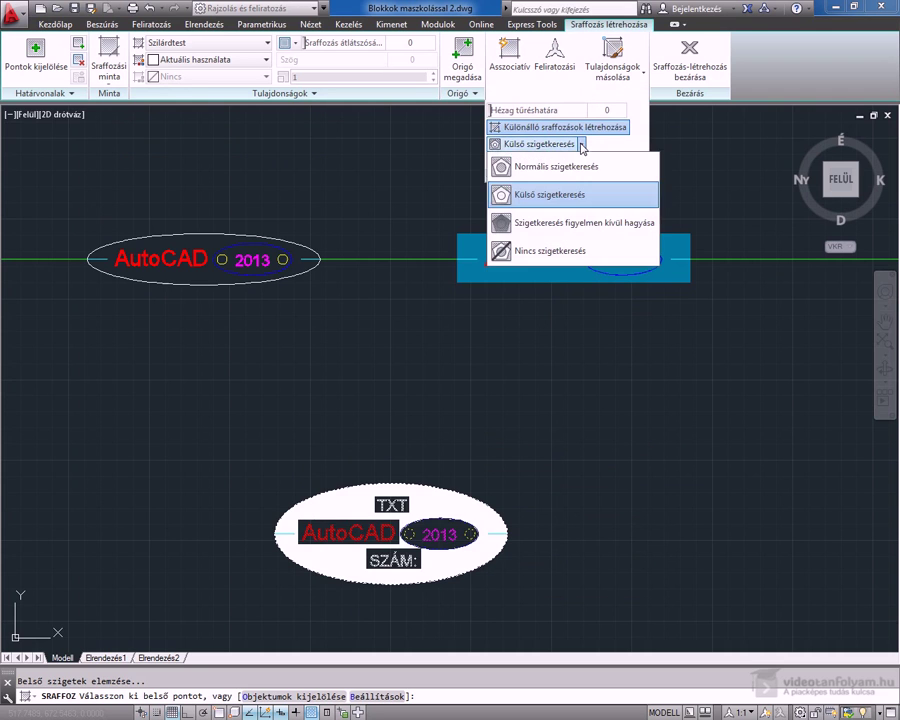
left_click(593, 223)
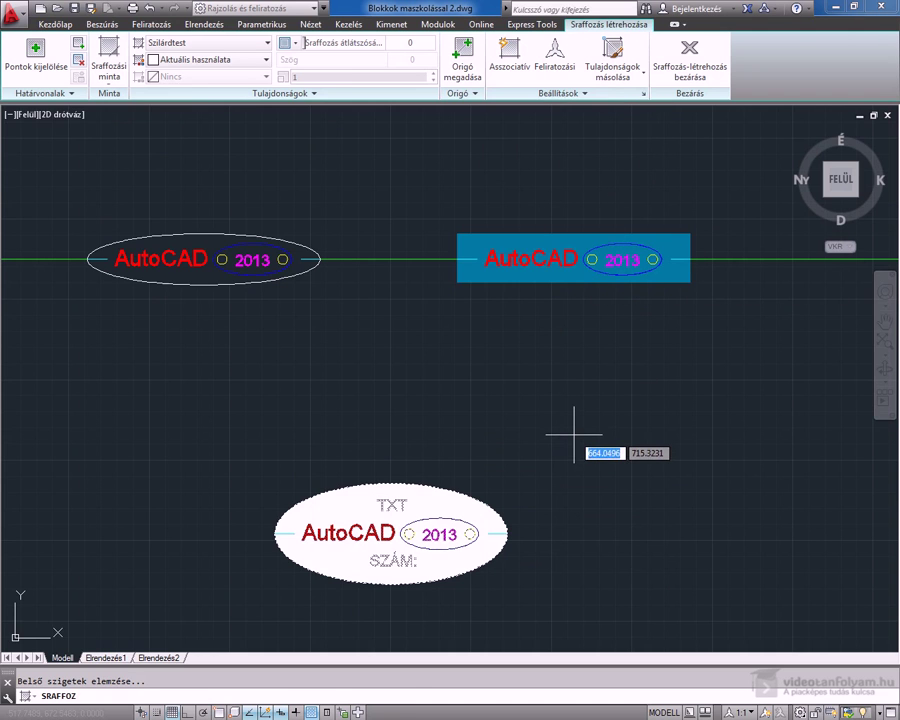
key("Escape")
left_click(438, 486)
left_click(444, 491)
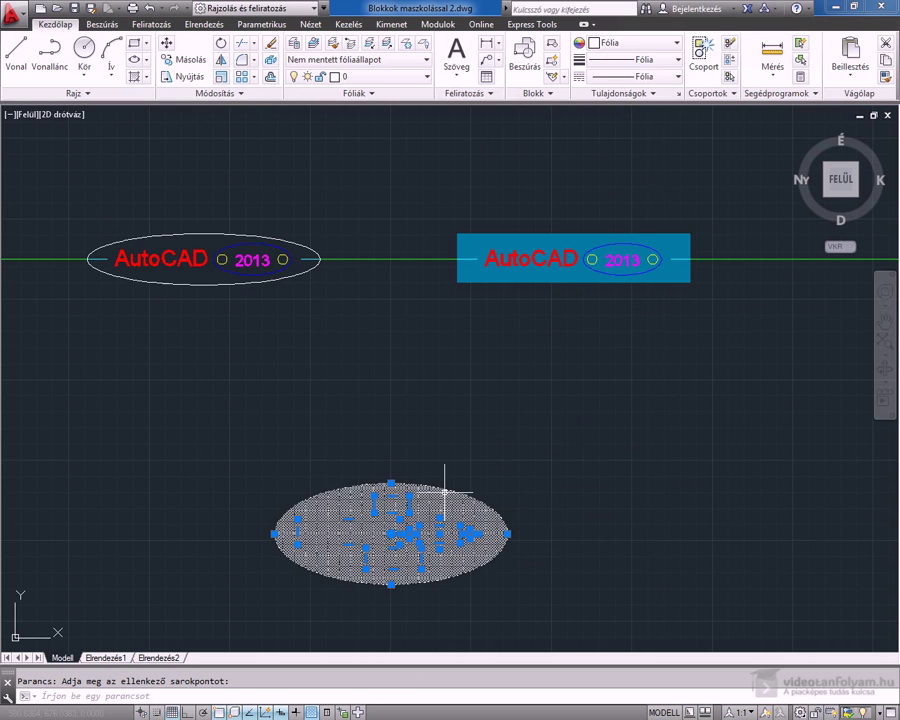
Step: Recolour the lower ellipse's hatch to colour 142 through Quick Properties
right_click(474, 354)
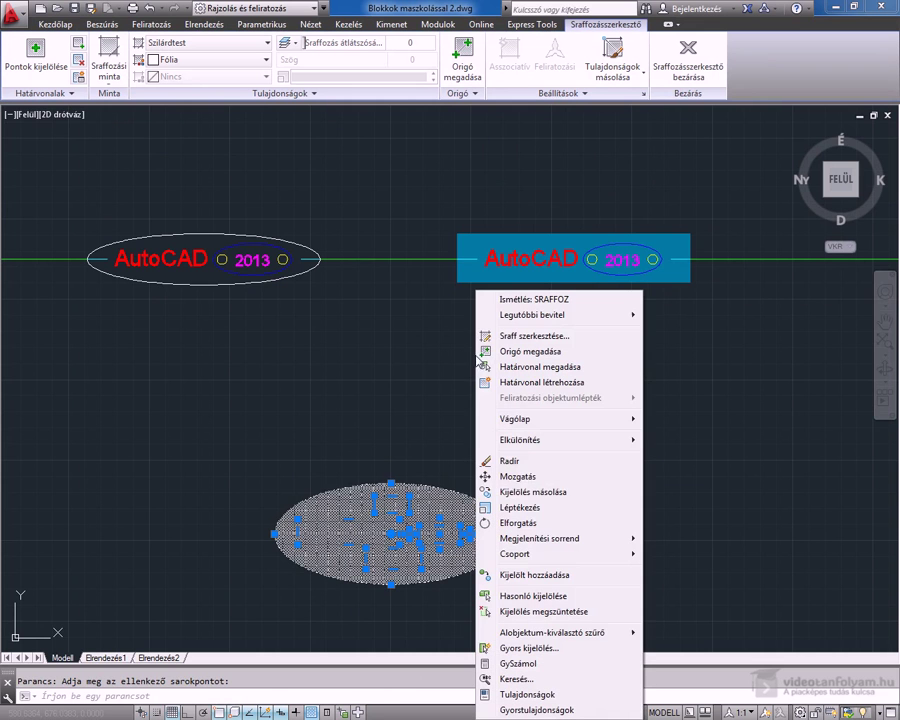
left_click(540, 709)
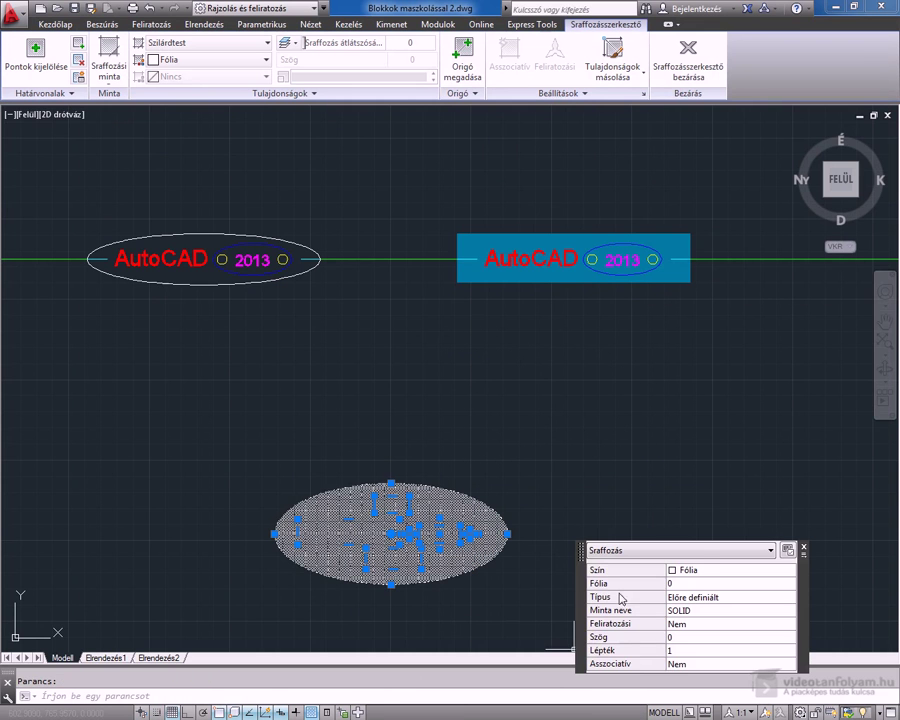
left_click_drag(584, 563, 526, 390)
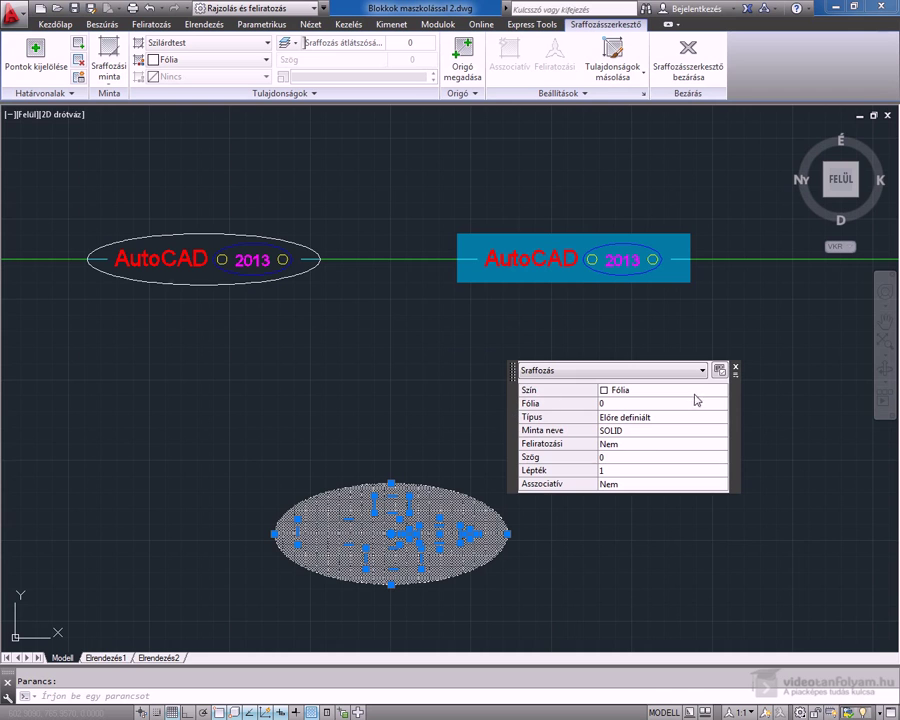
left_click(719, 391)
left_click(723, 391)
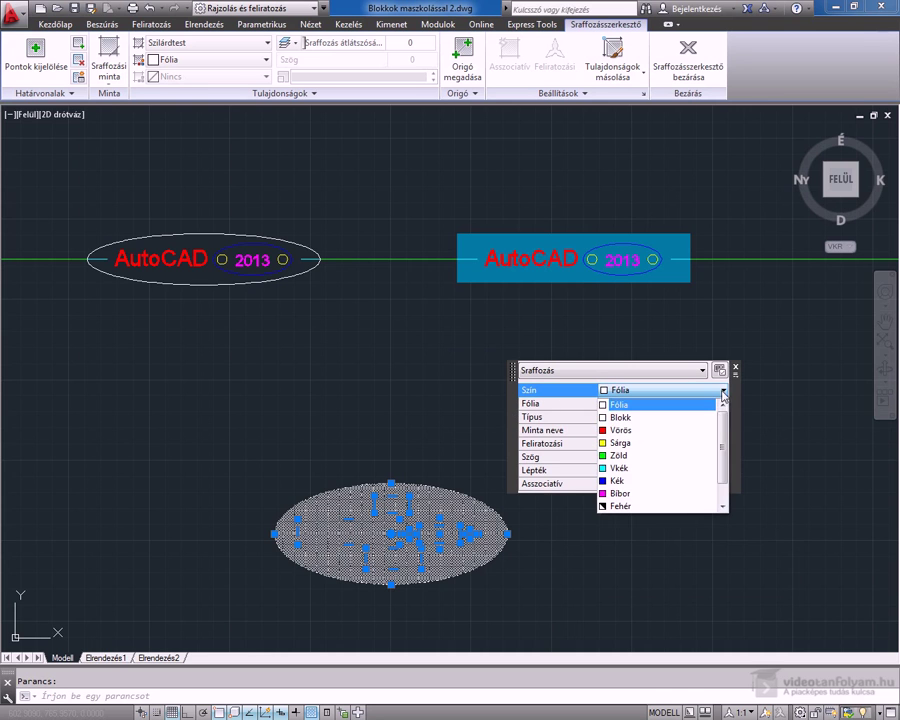
scroll(660, 450, "down", 1)
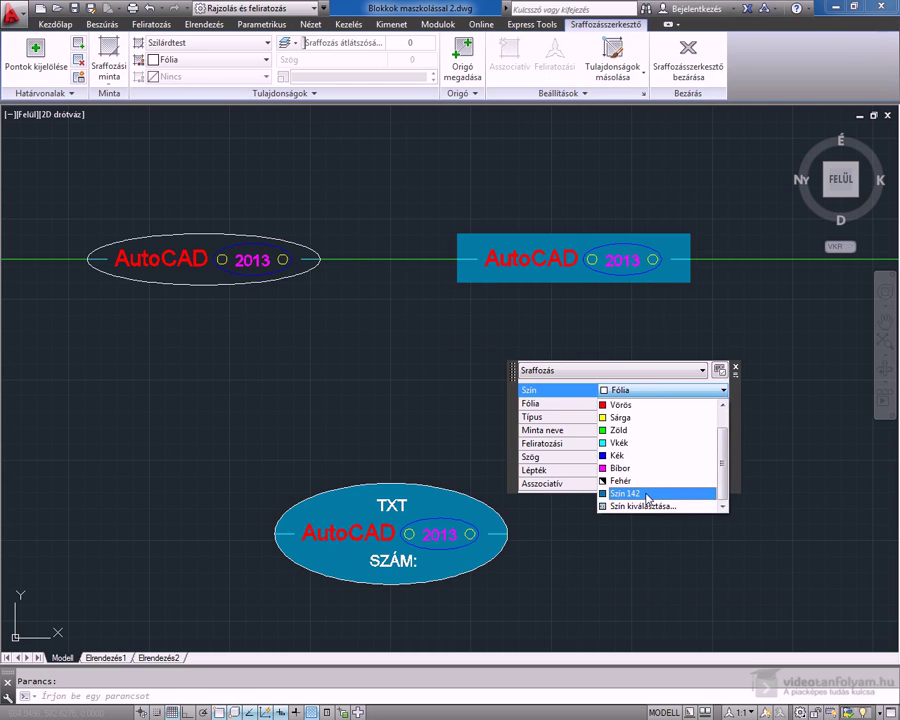
left_click(647, 497)
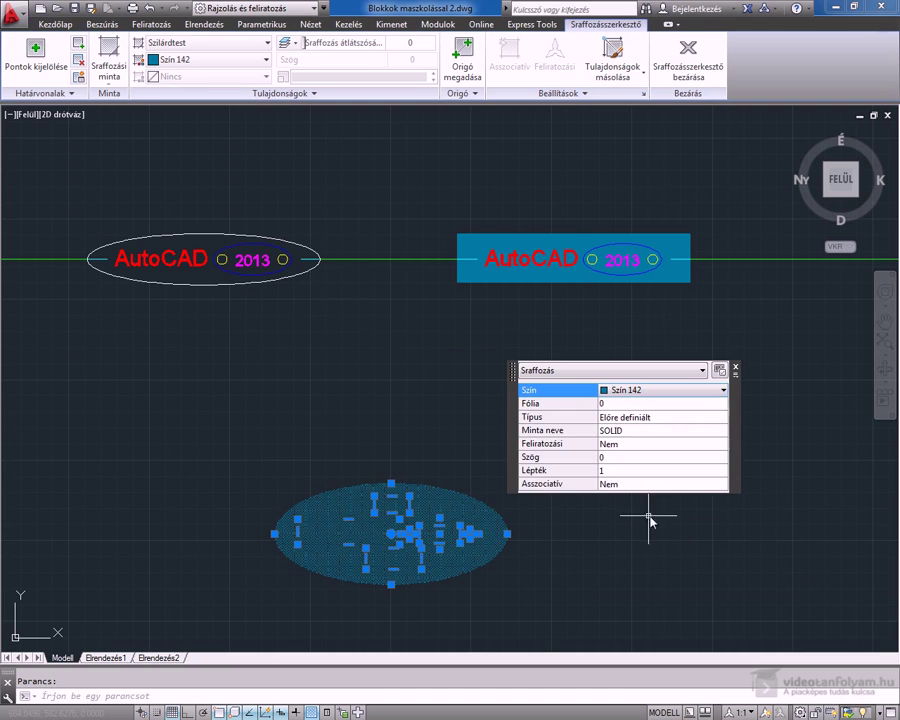
left_click(736, 370)
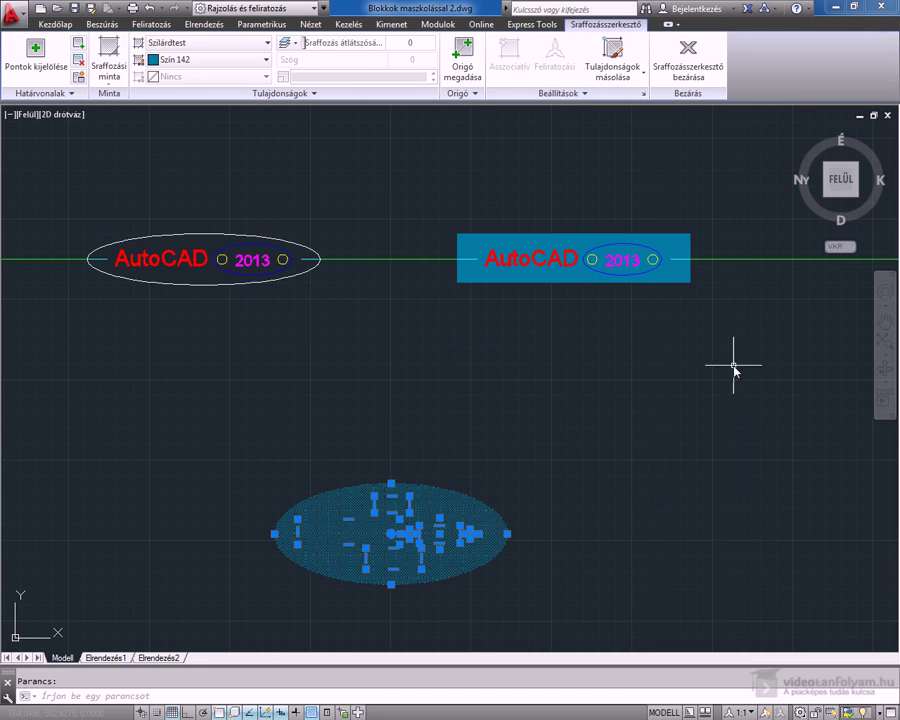
key("Escape")
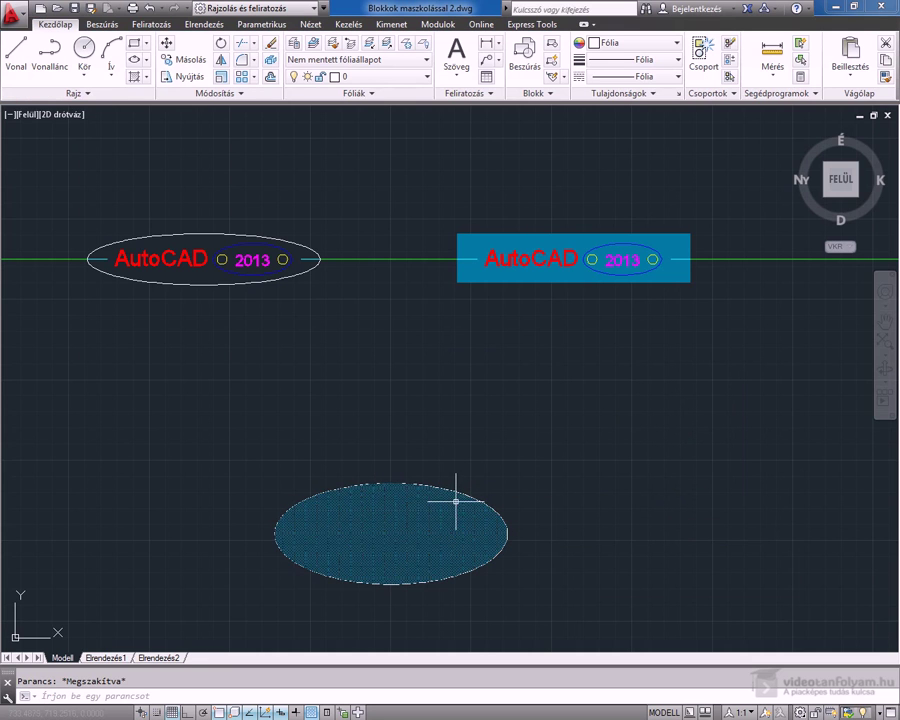
Step: Send the hatch to the back so the text shows on top
left_click(456, 501)
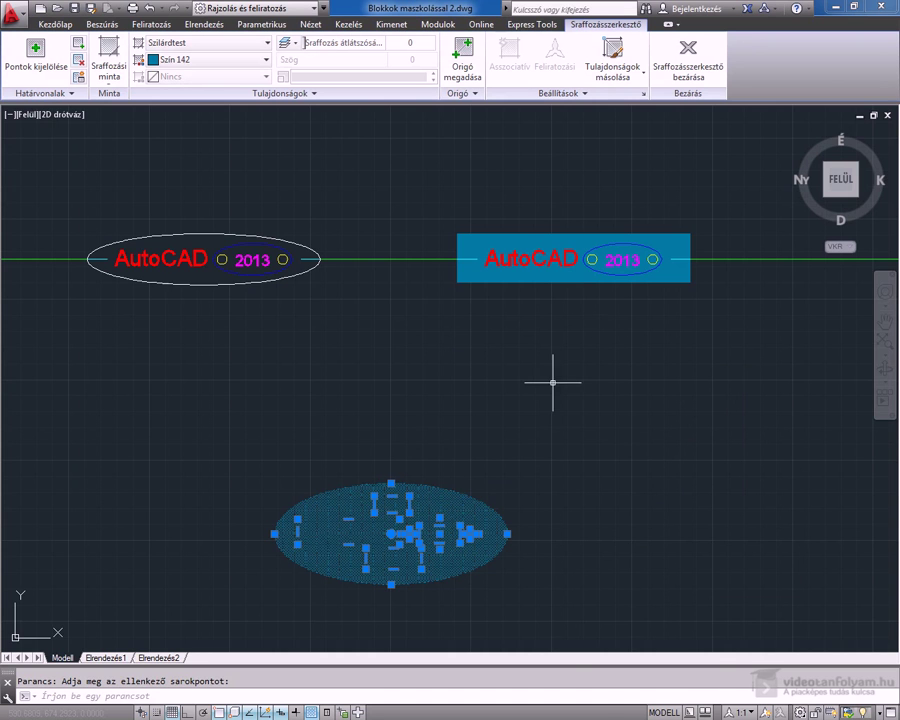
right_click(552, 382)
mouse_move(617, 538)
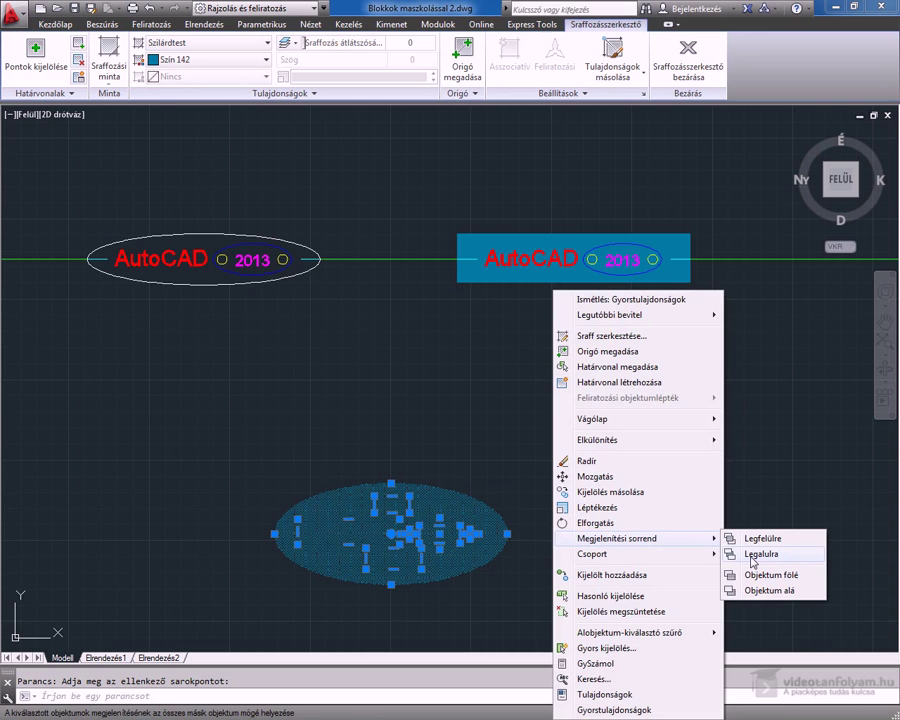
left_click(755, 556)
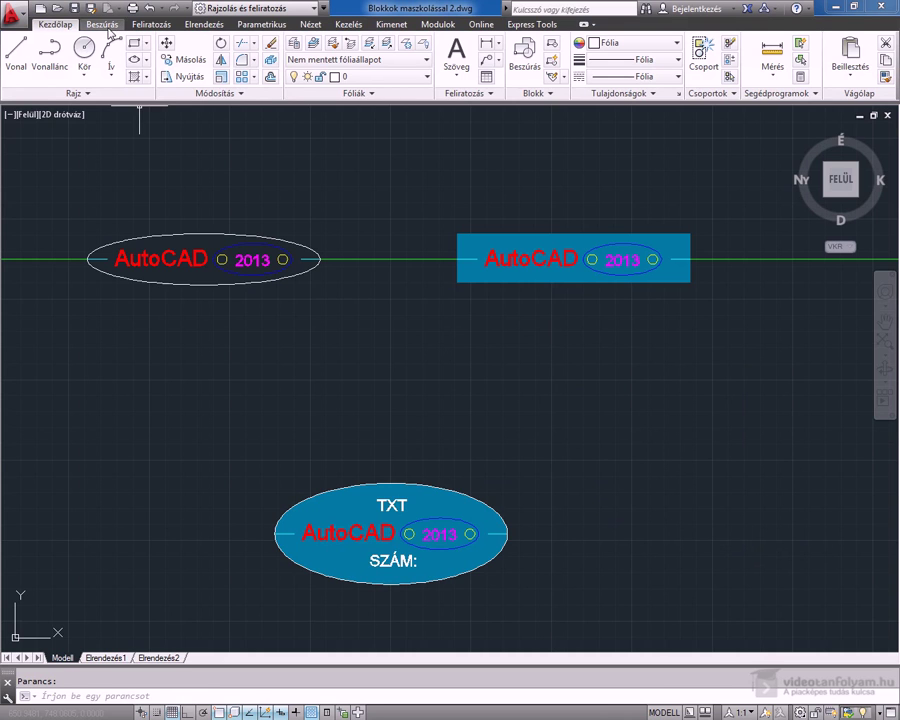
Step: Make the lower ellipse group block Minta-4, keeping values videotanfolyam.hu and 0000
left_click(106, 26)
left_click(136, 72)
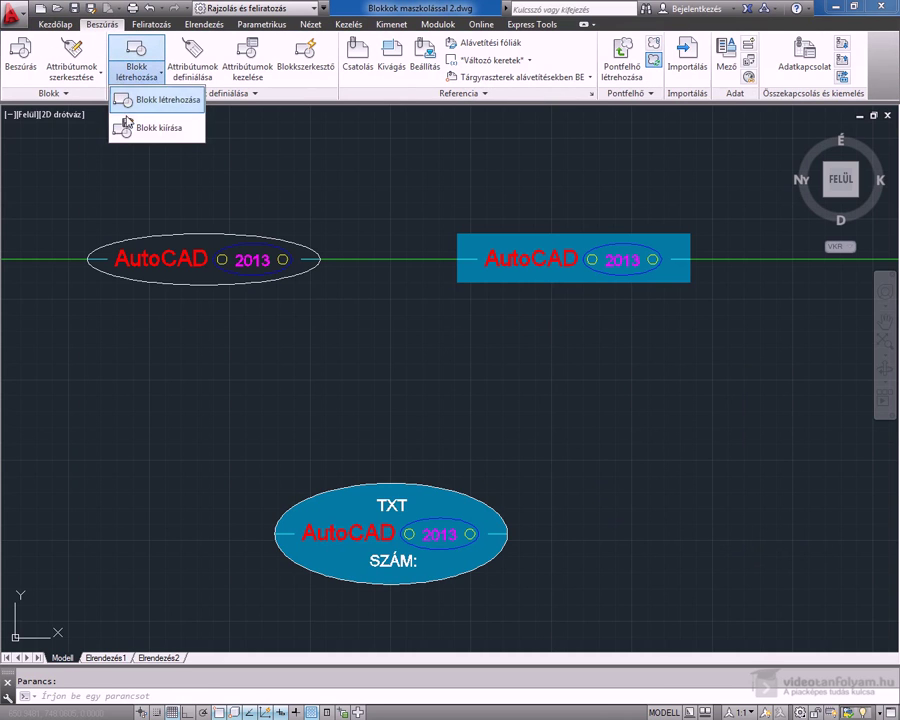
left_click(151, 101)
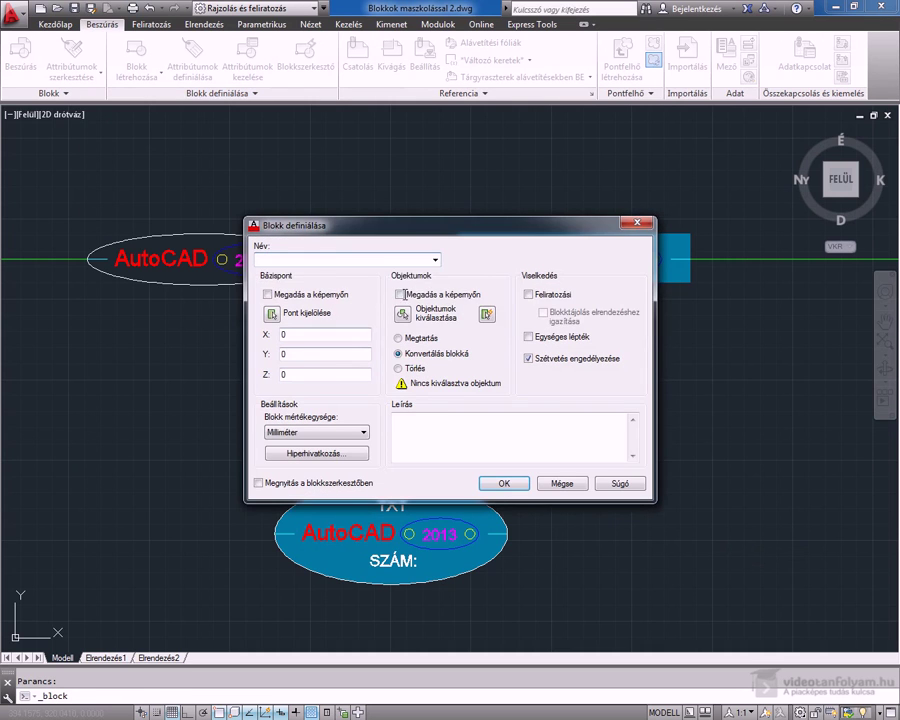
left_click(435, 260)
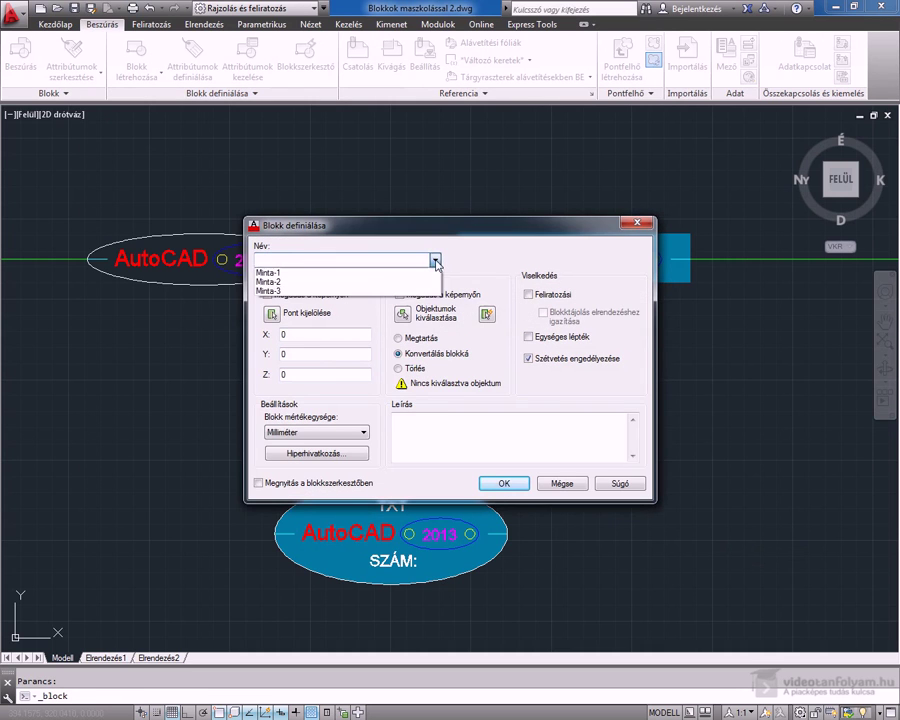
left_click(372, 291)
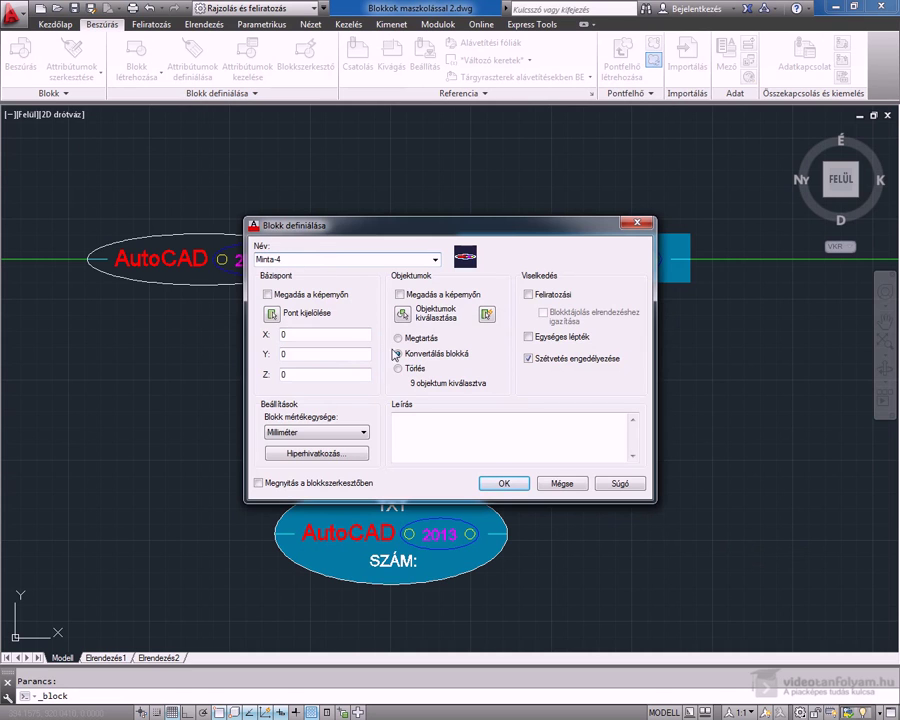
left_click(404, 314)
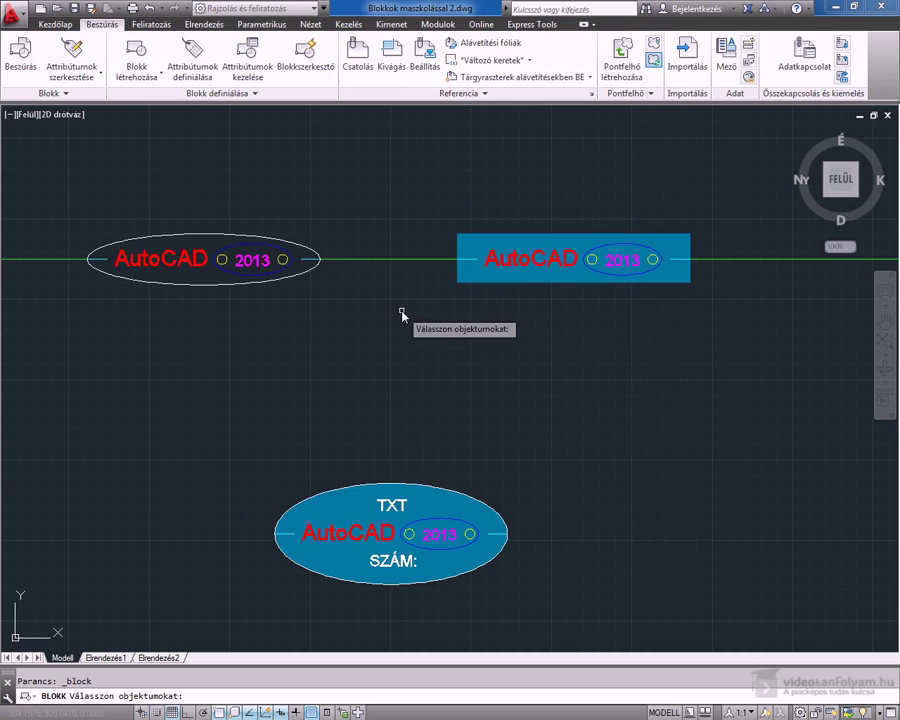
left_click(226, 455)
left_click(570, 619)
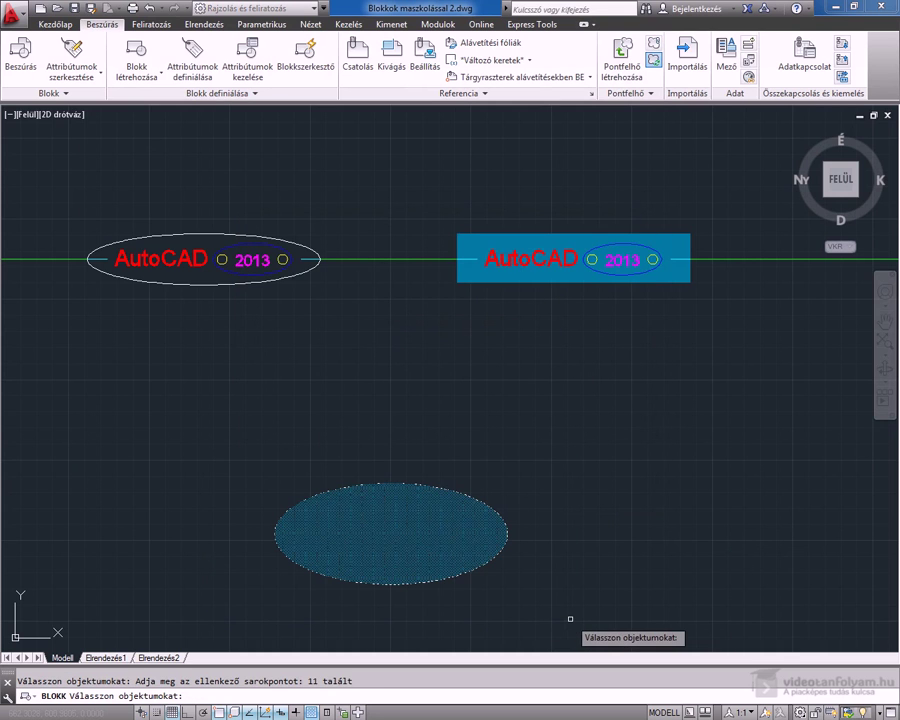
key("Return")
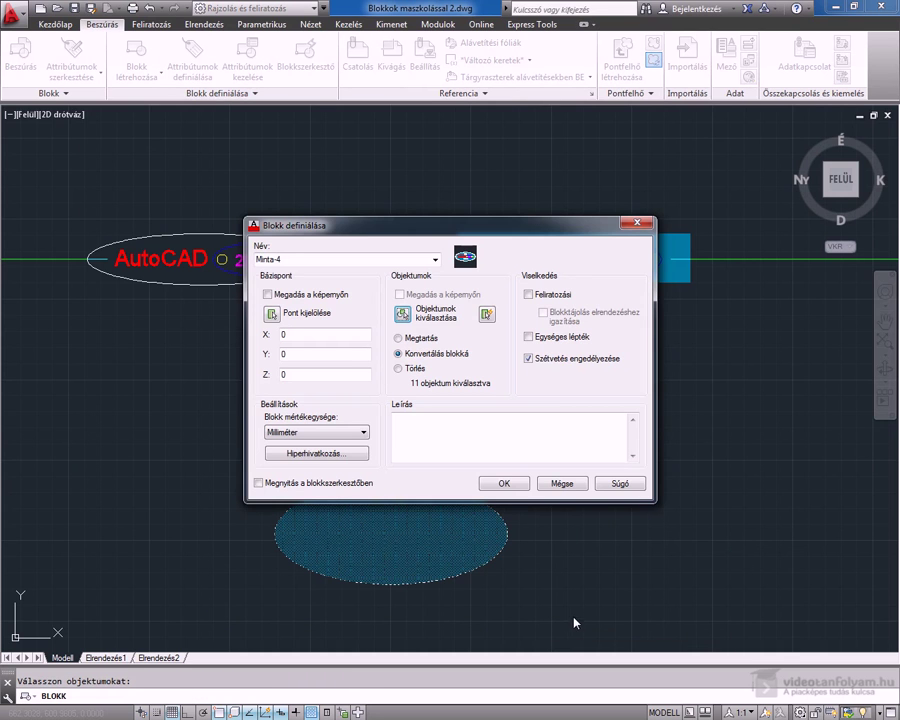
left_click(505, 484)
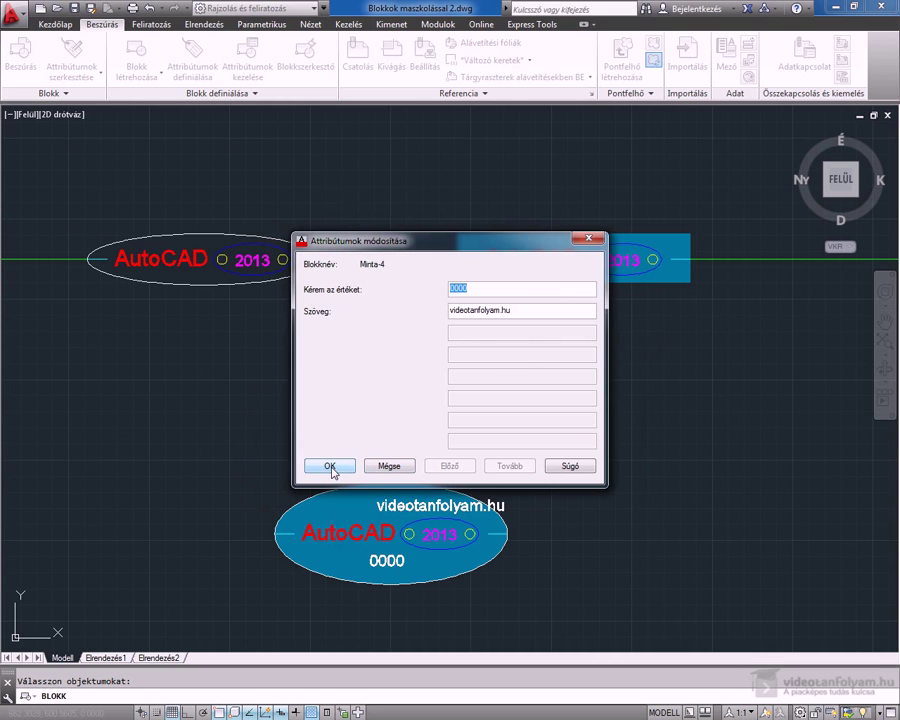
left_click(331, 466)
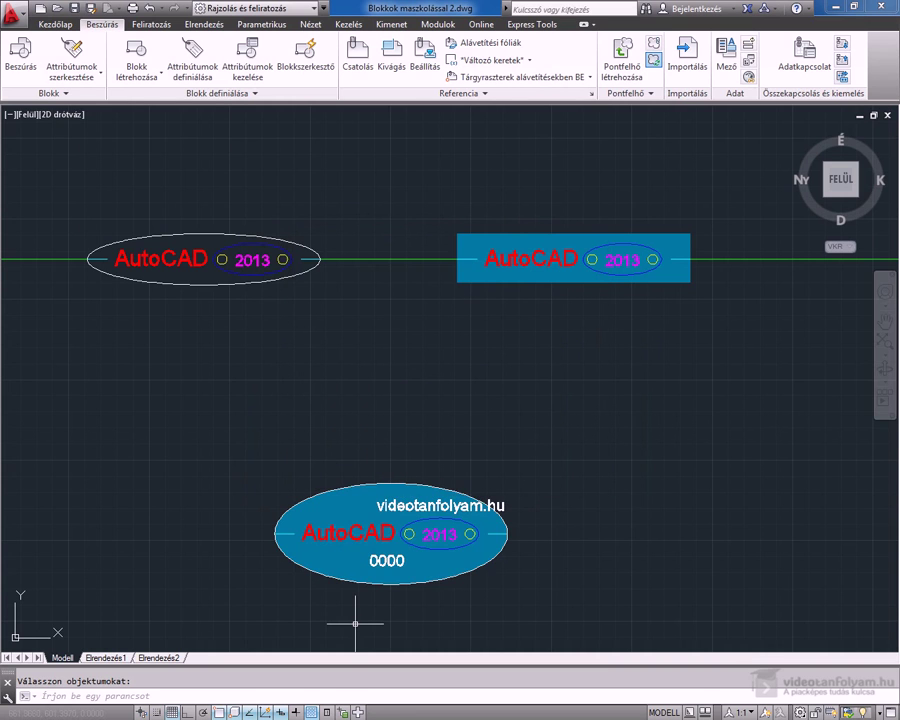
Step: Zoom in on the Minta-4 block and select it
scroll(355, 623, "up", 2)
scroll(355, 613, "up", 2)
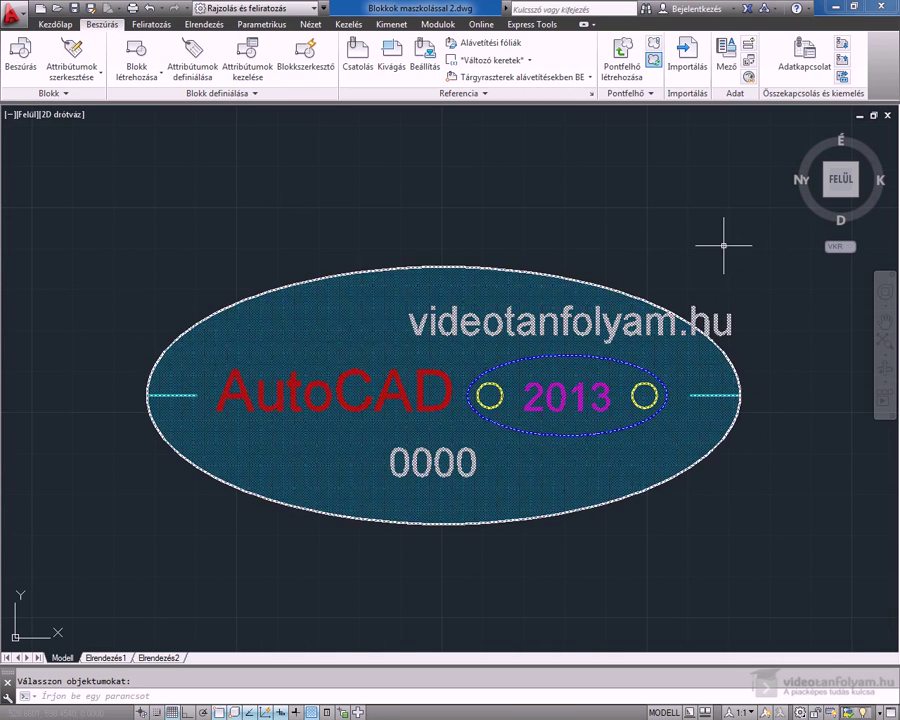
left_click(560, 318)
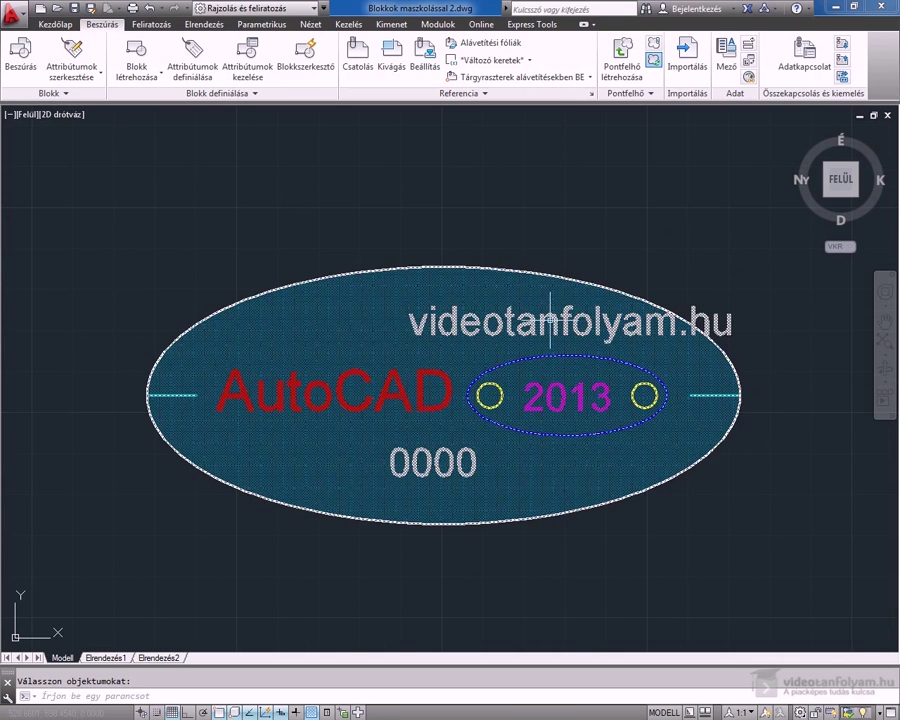
key("Return")
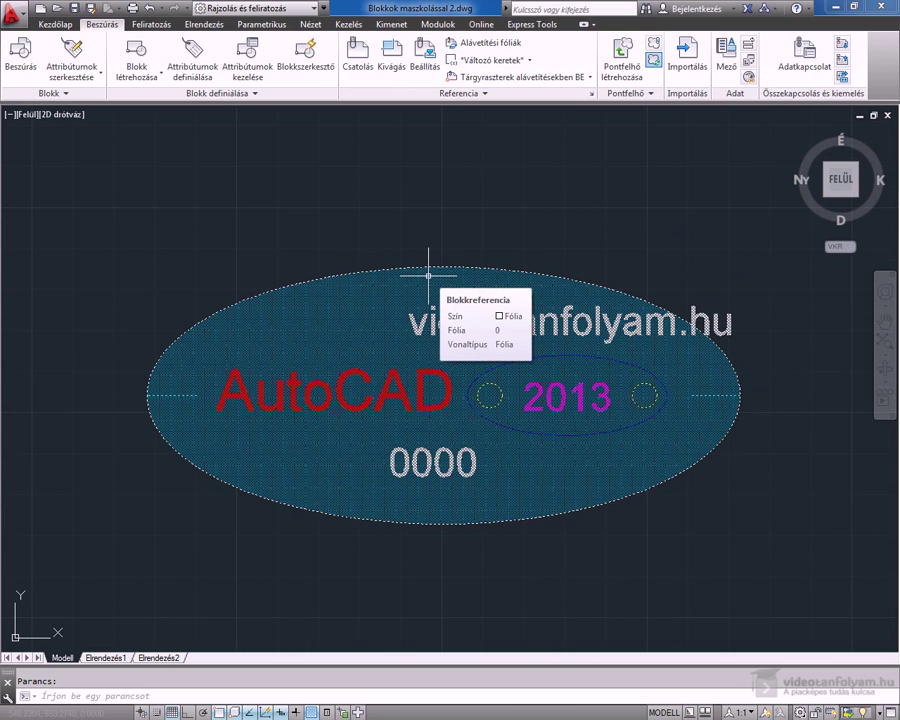
left_click(428, 274)
Step: Open the Minta-4 block in the Block Editor with the Parameters palette showing
right_click(433, 277)
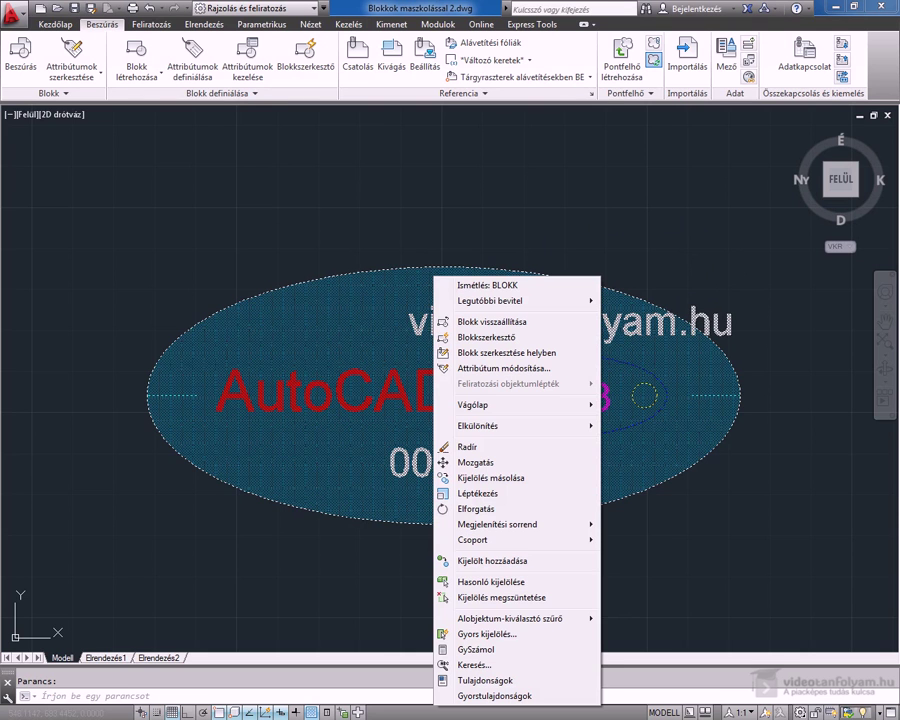
left_click(466, 337)
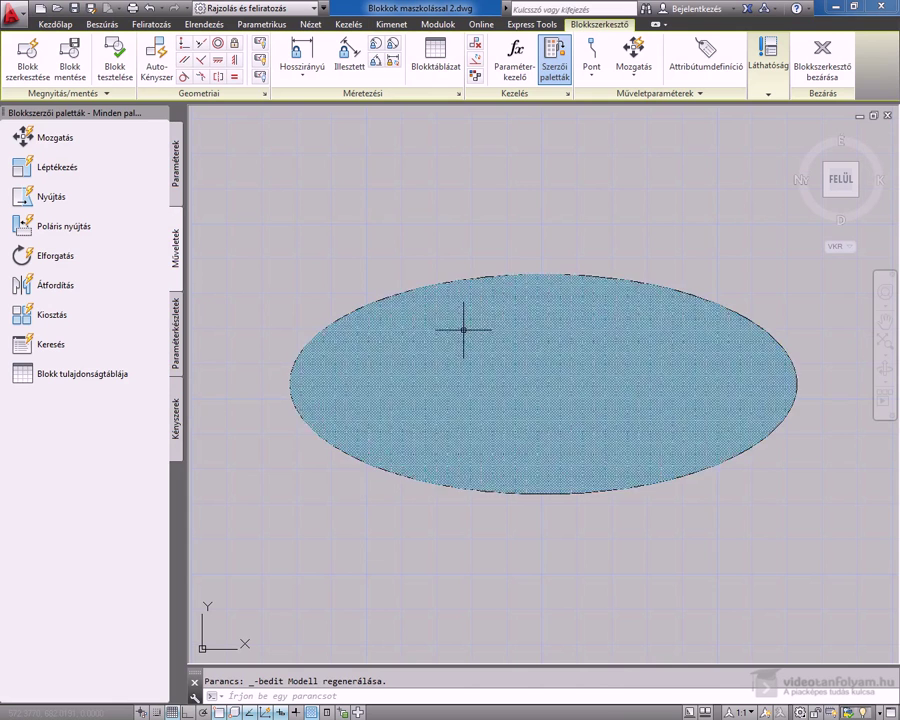
left_click(175, 165)
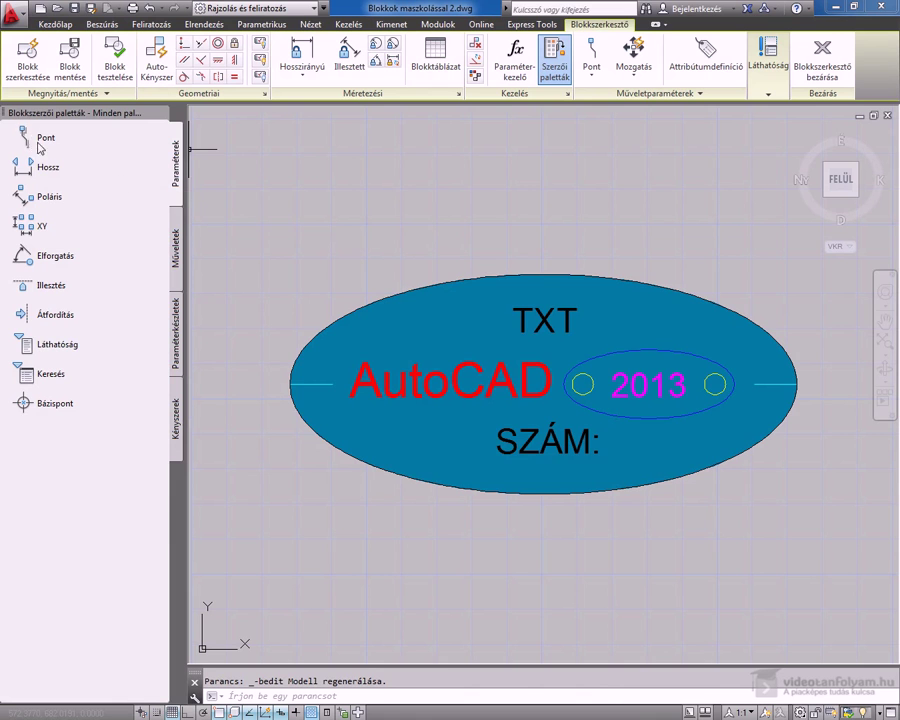
left_click(30, 138)
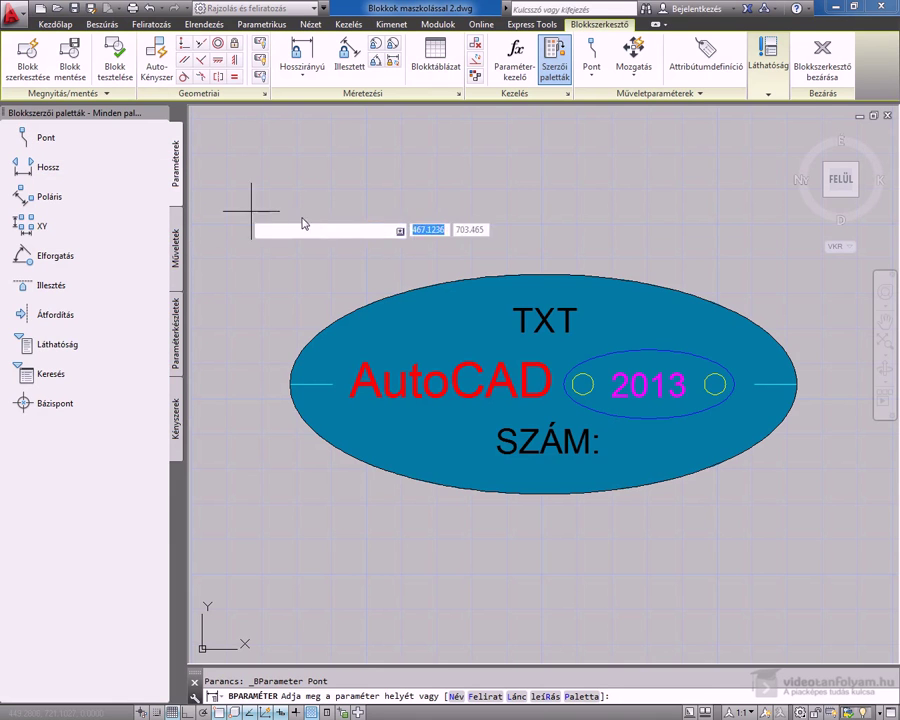
Step: Attach point parameter Hely1 at the TXT attribute, its label outside the ellipse
left_click(513, 330)
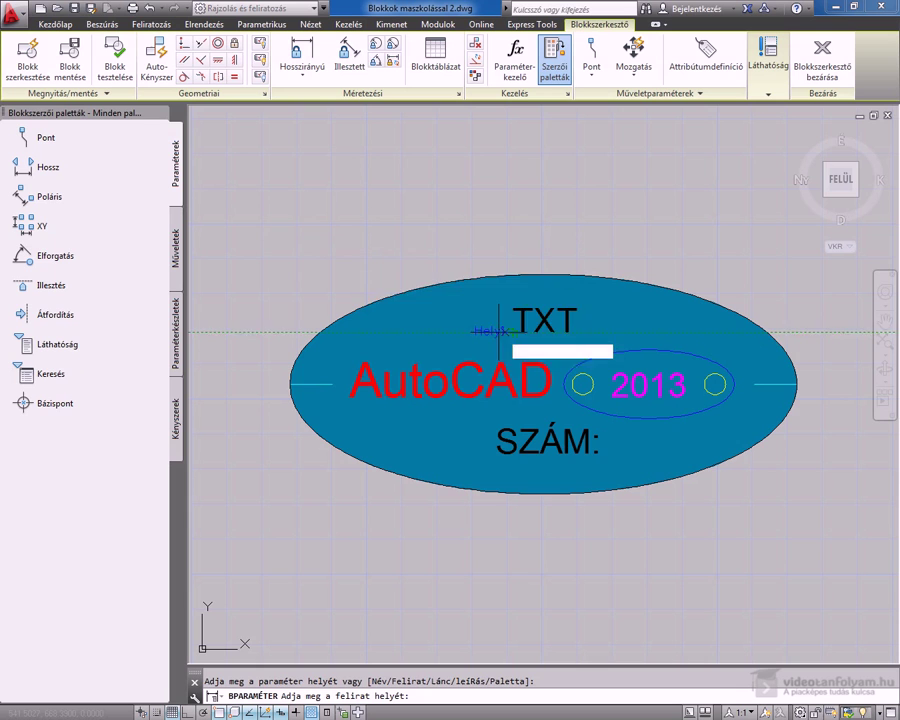
left_click(314, 257)
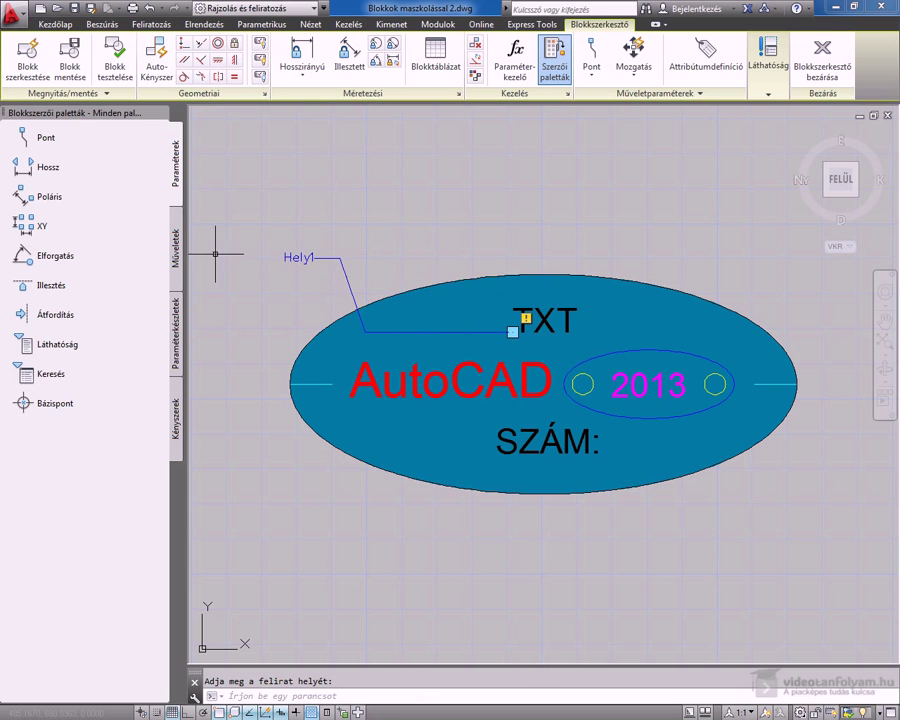
left_click(178, 260)
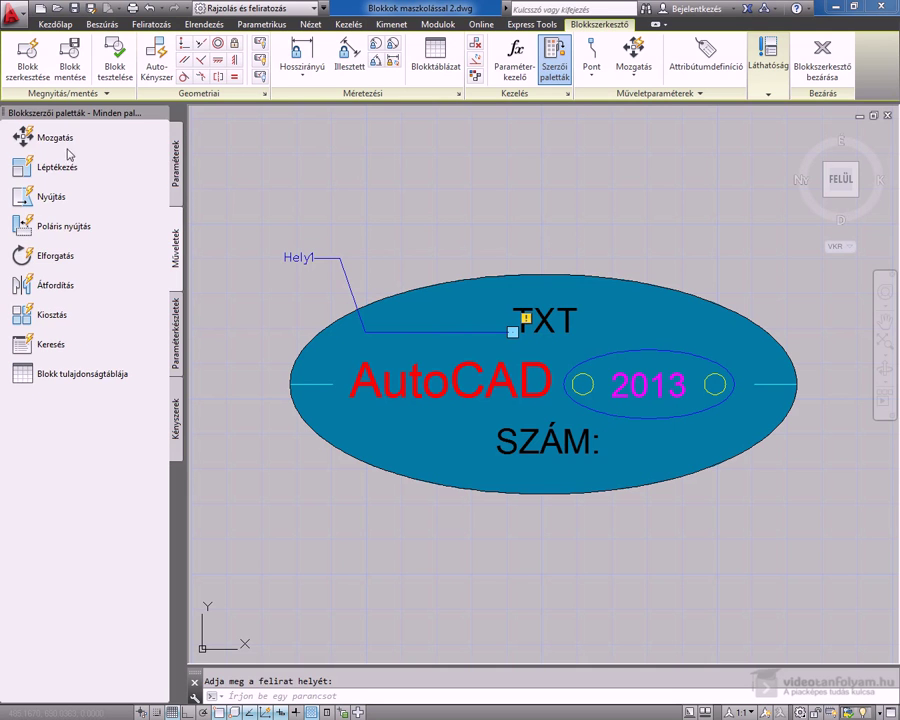
Step: Add a move action linking the Hely1 point to the TXT attribute, then close the Block Editor
left_click(22, 136)
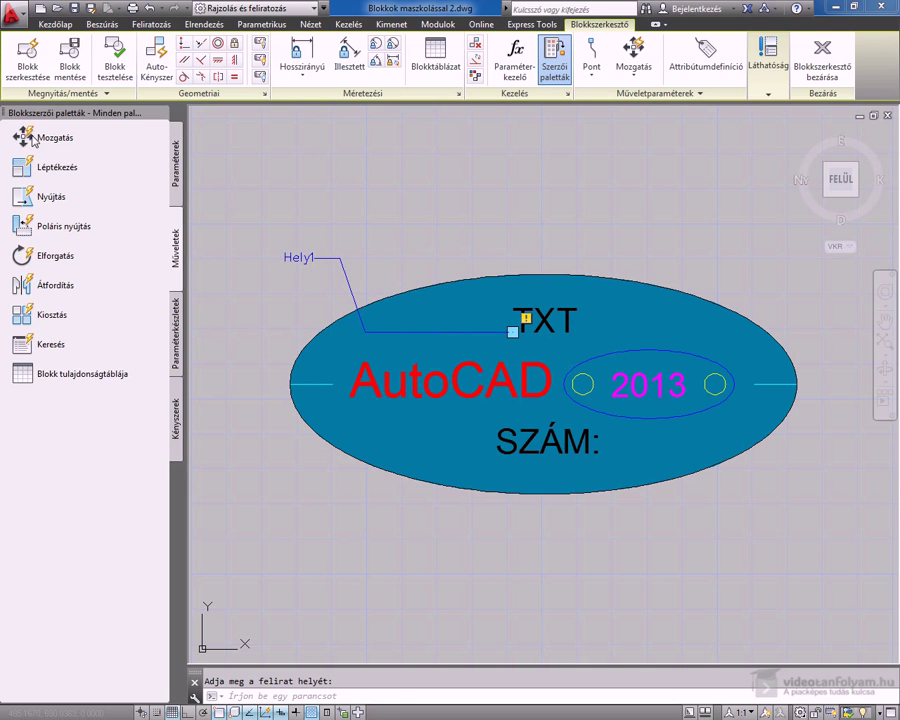
left_click(330, 259)
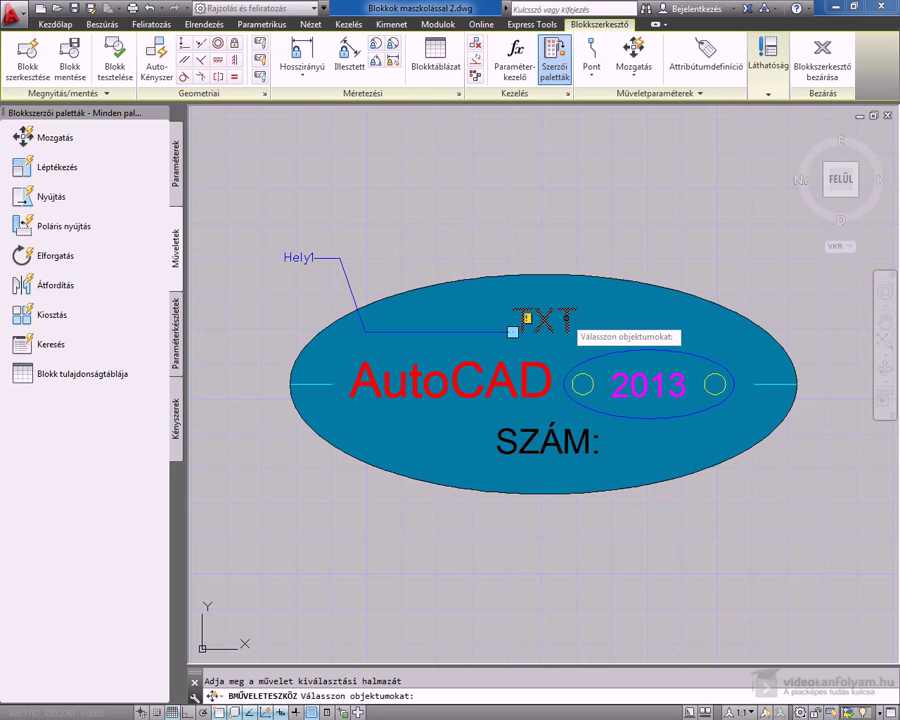
left_click(527, 318)
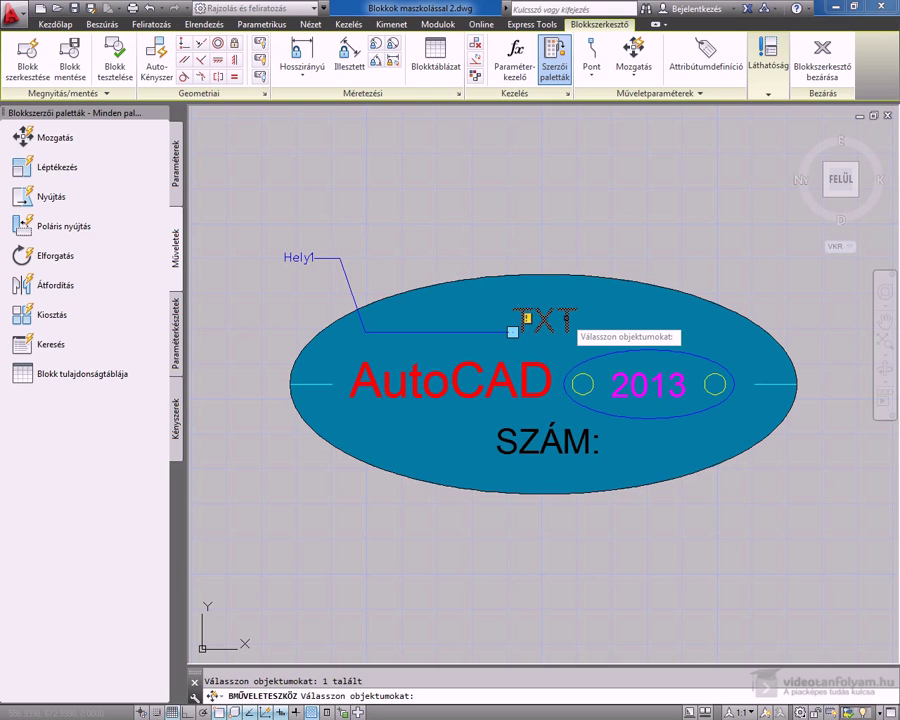
key("Return")
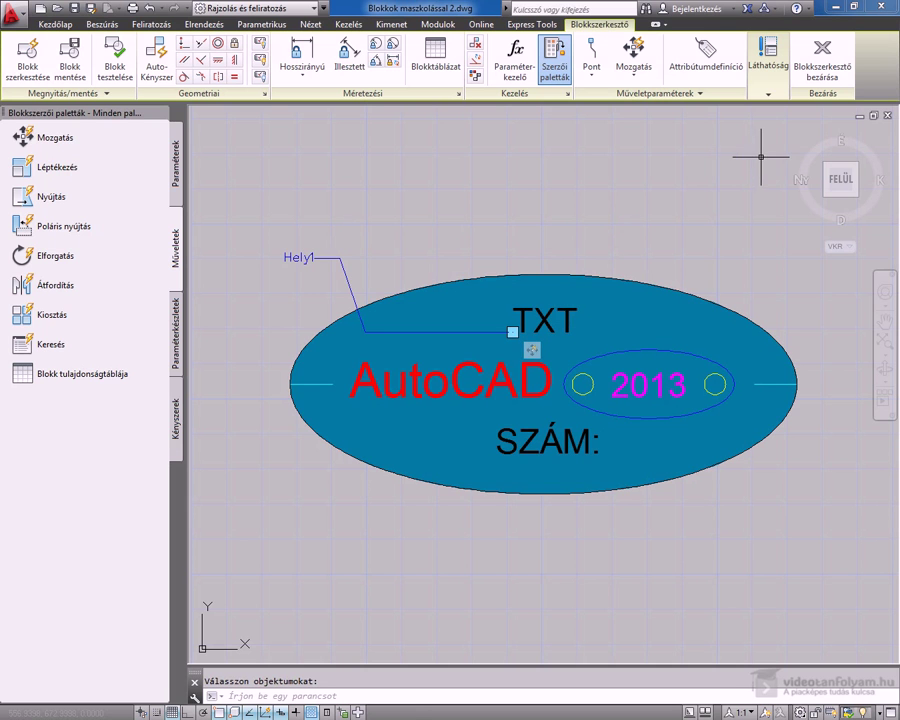
left_click(820, 72)
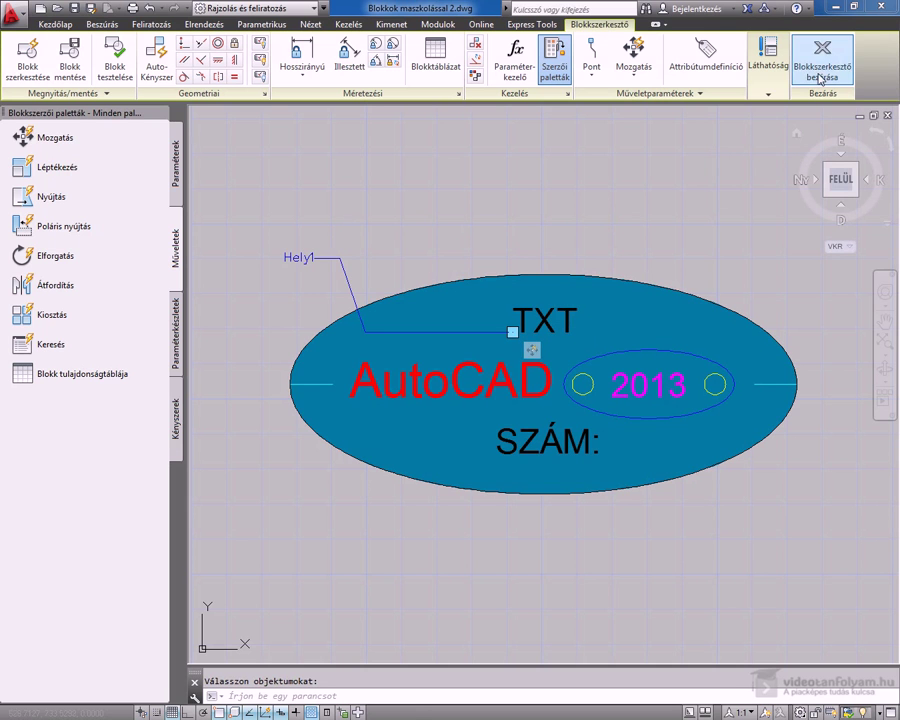
left_click(428, 337)
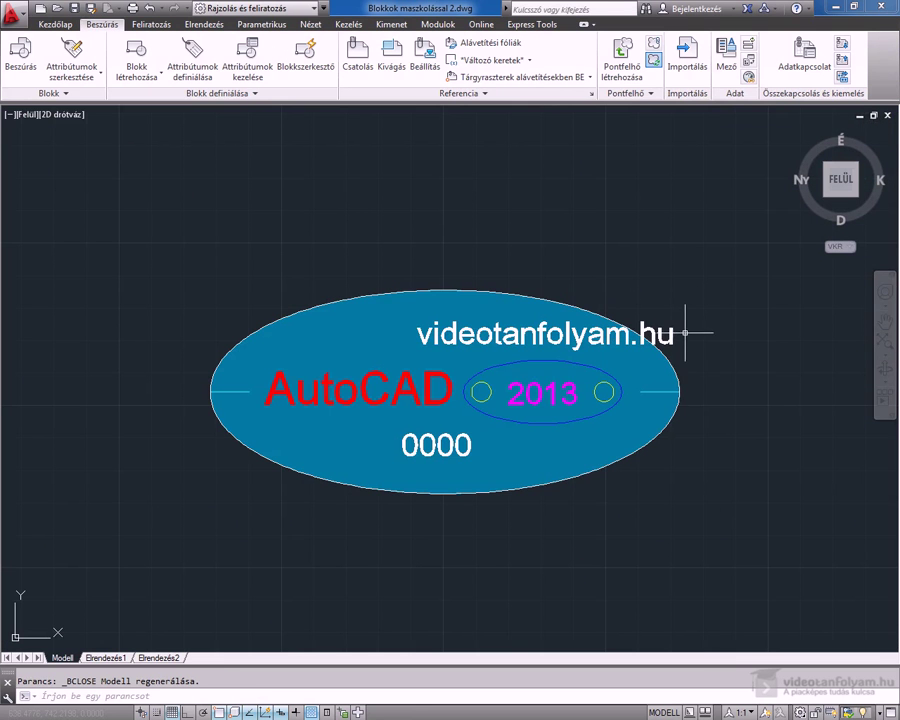
left_click(676, 333)
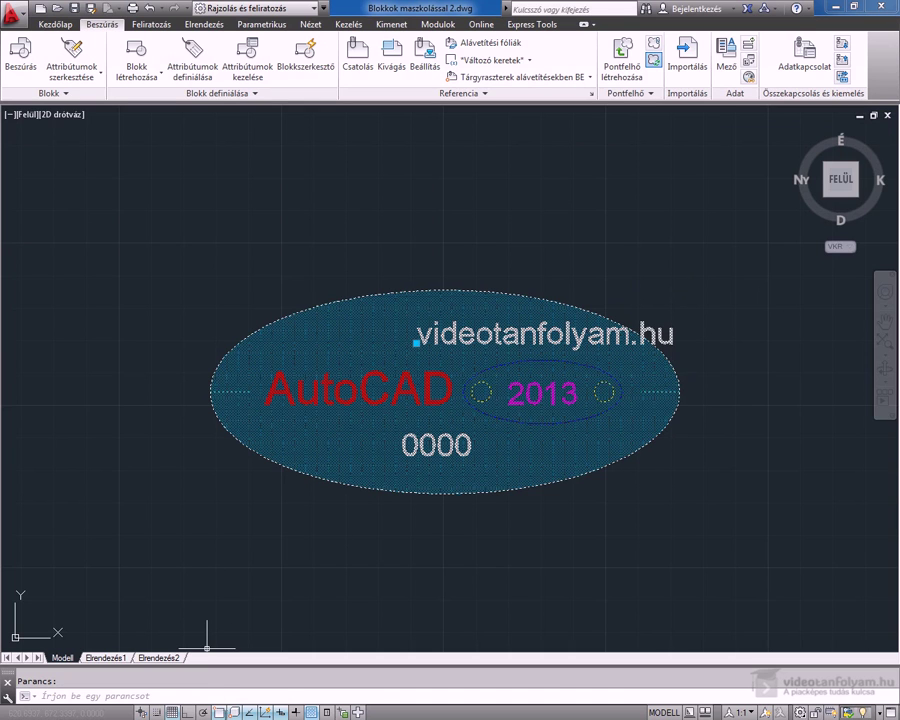
left_click(218, 712)
left_click(234, 712)
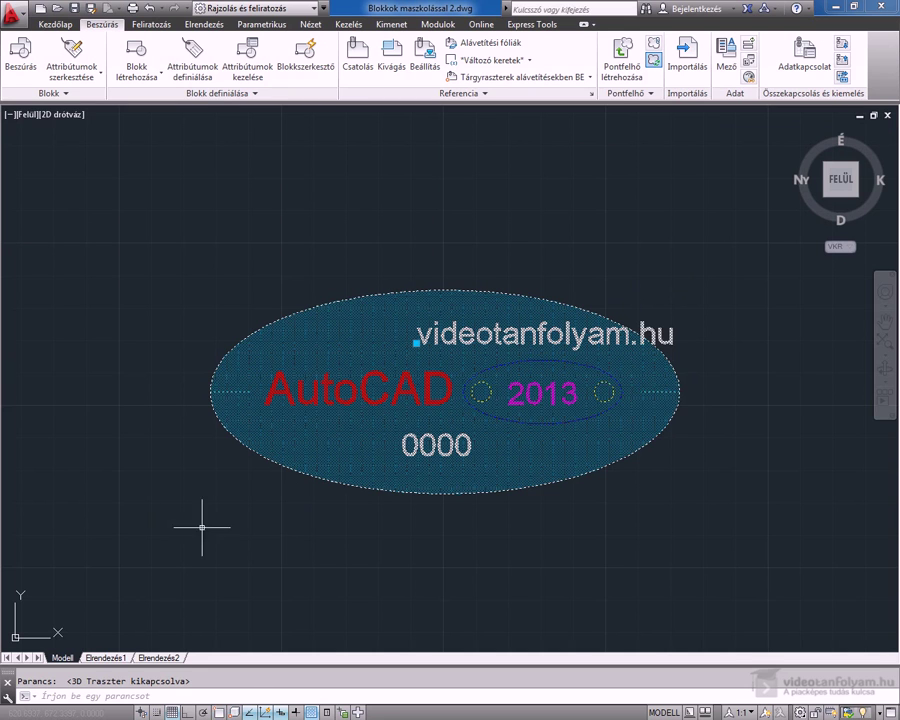
left_click(416, 342)
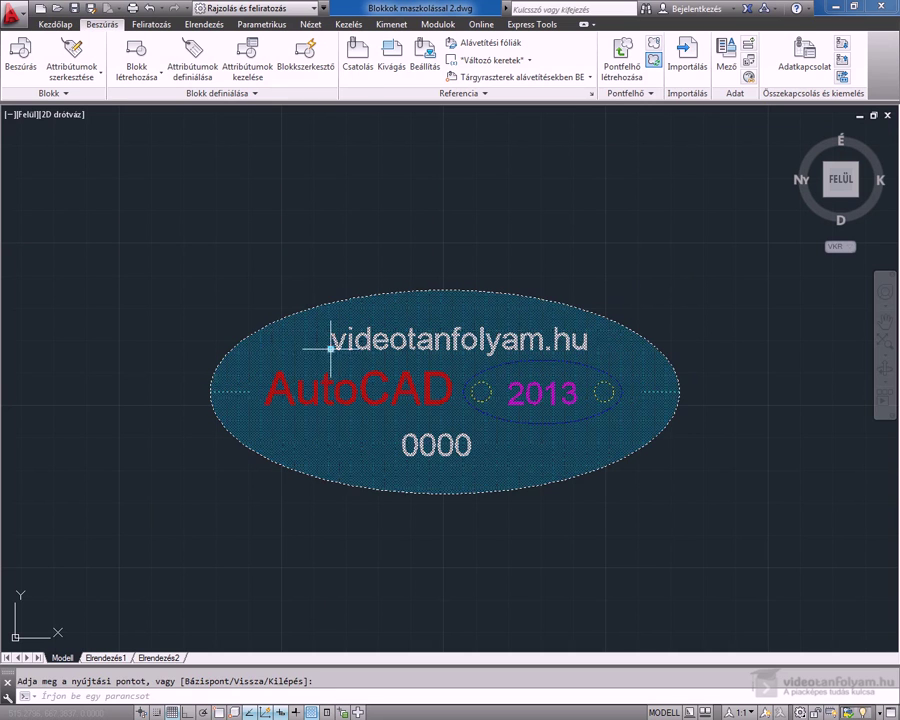
key("Escape")
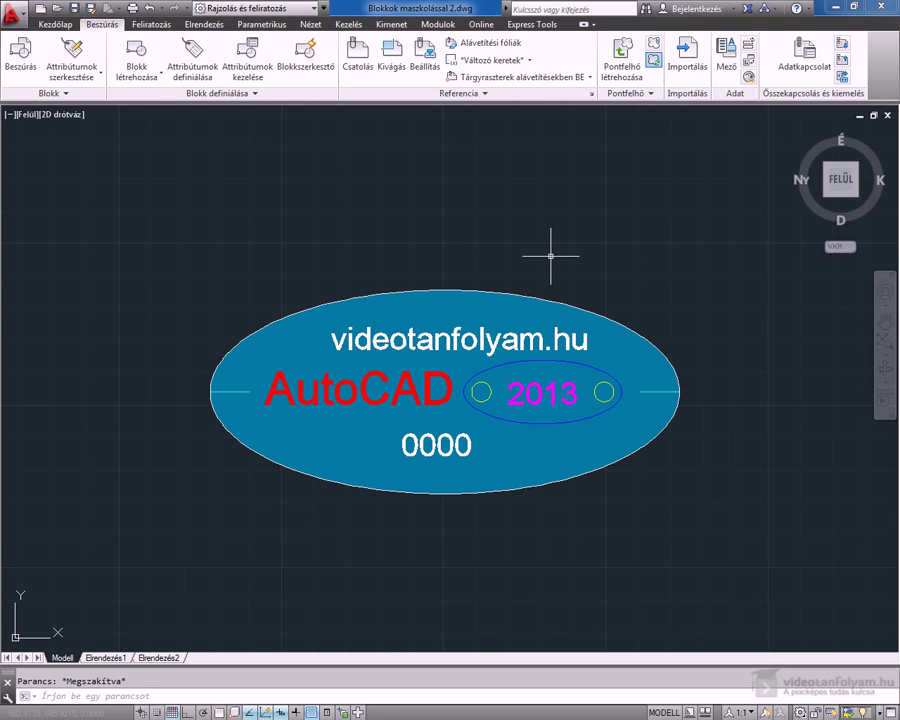
scroll(550, 256, "down", 4)
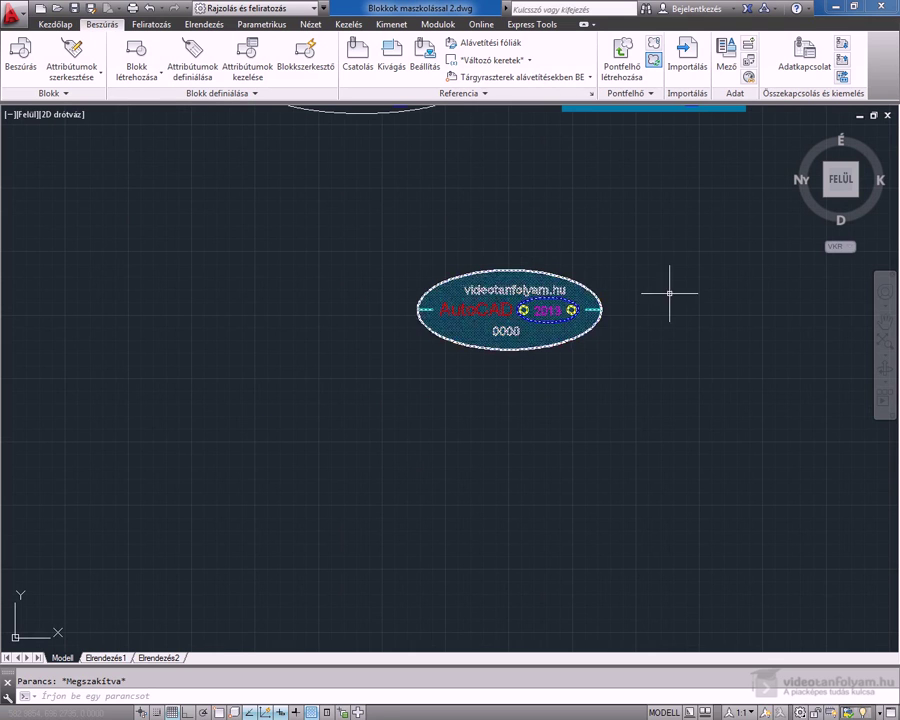
Step: Pan the view to show the lower ellipse block and the blocks on the green line, then return to Home tools
left_click(885, 320)
mouse_move(592, 250)
left_mouse_down()
mouse_move(460, 376)
mouse_move(256, 420)
left_mouse_up()
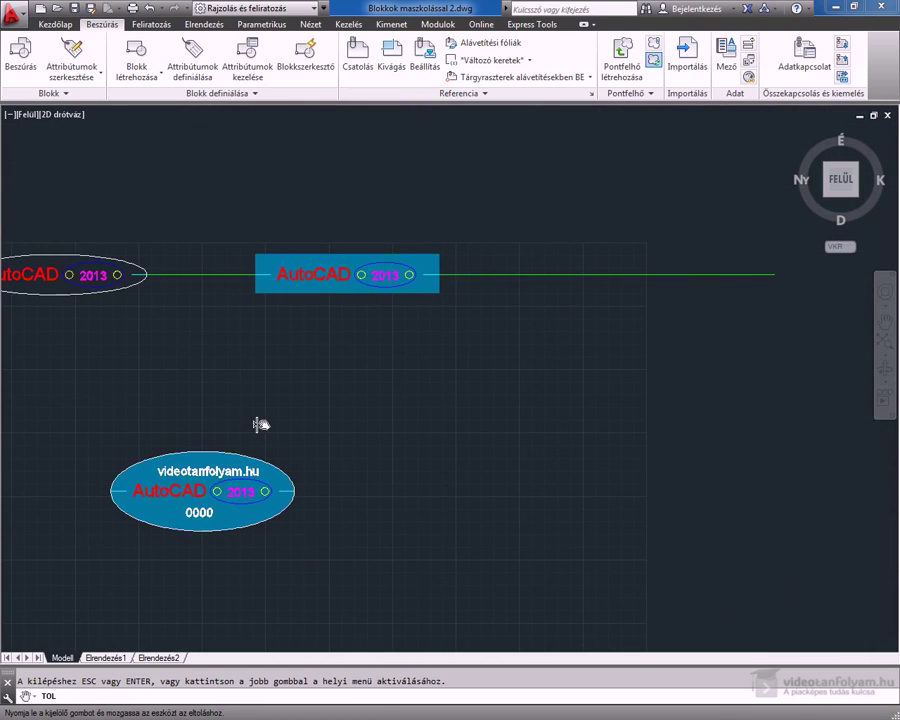
key("Escape")
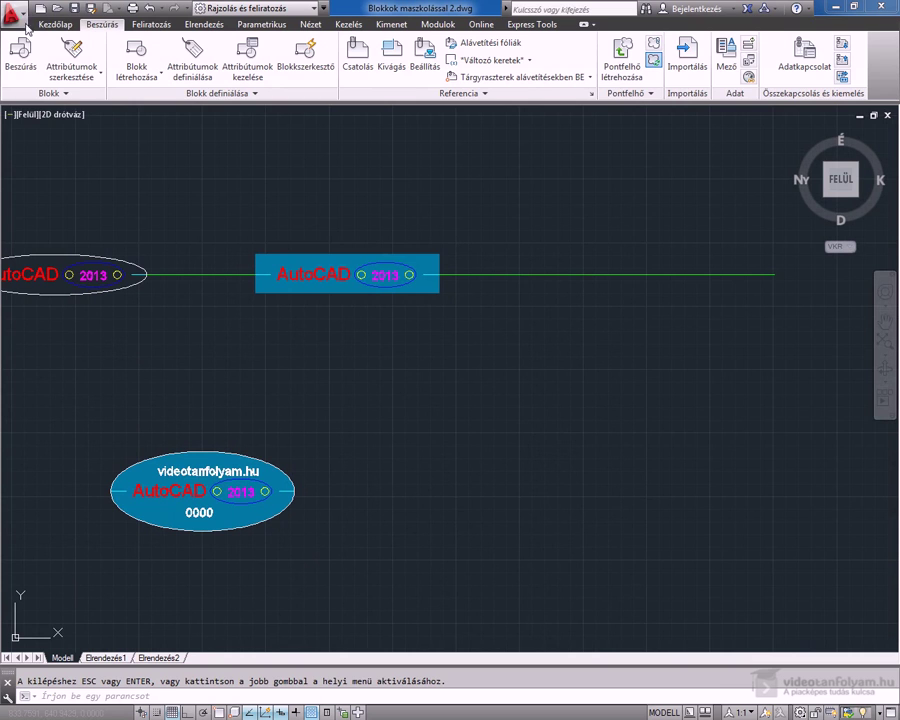
left_click(56, 24)
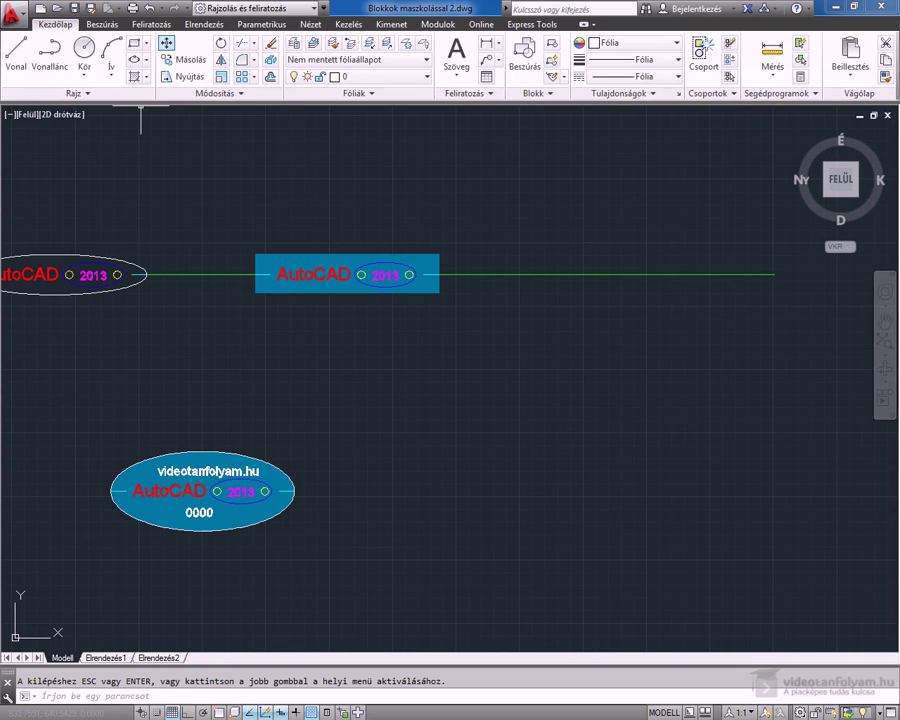
Step: Move the ellipse block by its left end onto the green line, right of the masked block
left_click(165, 48)
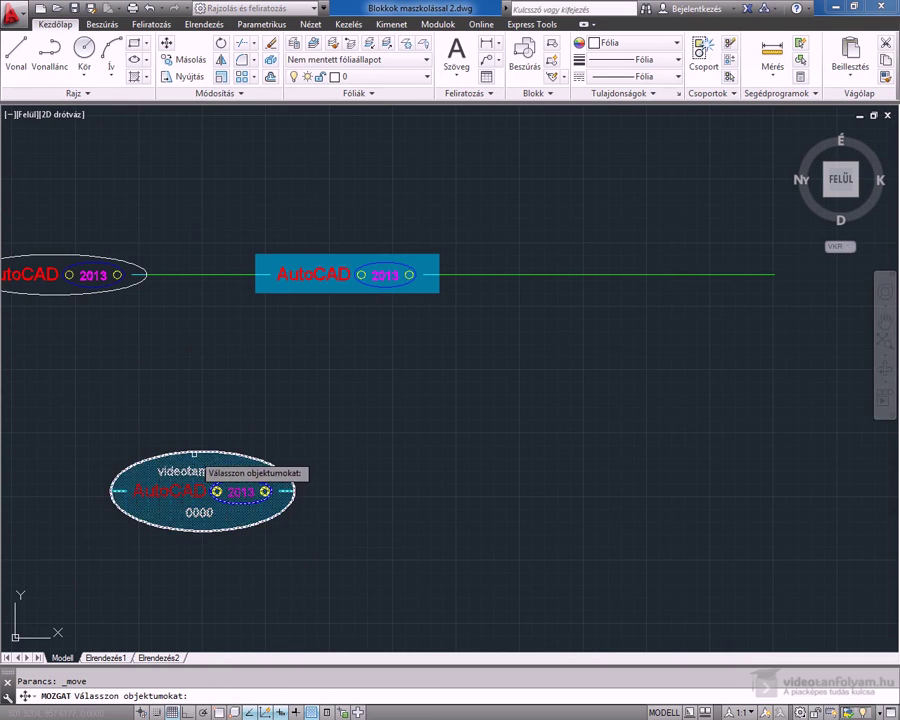
left_click(194, 455)
key("Return")
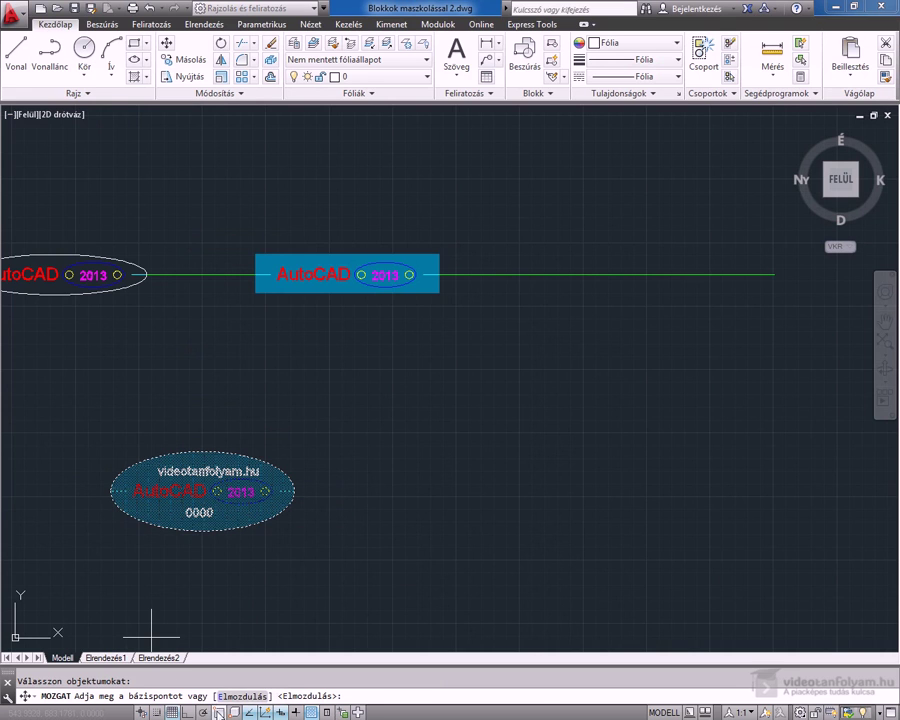
left_click(218, 712)
key("F4")
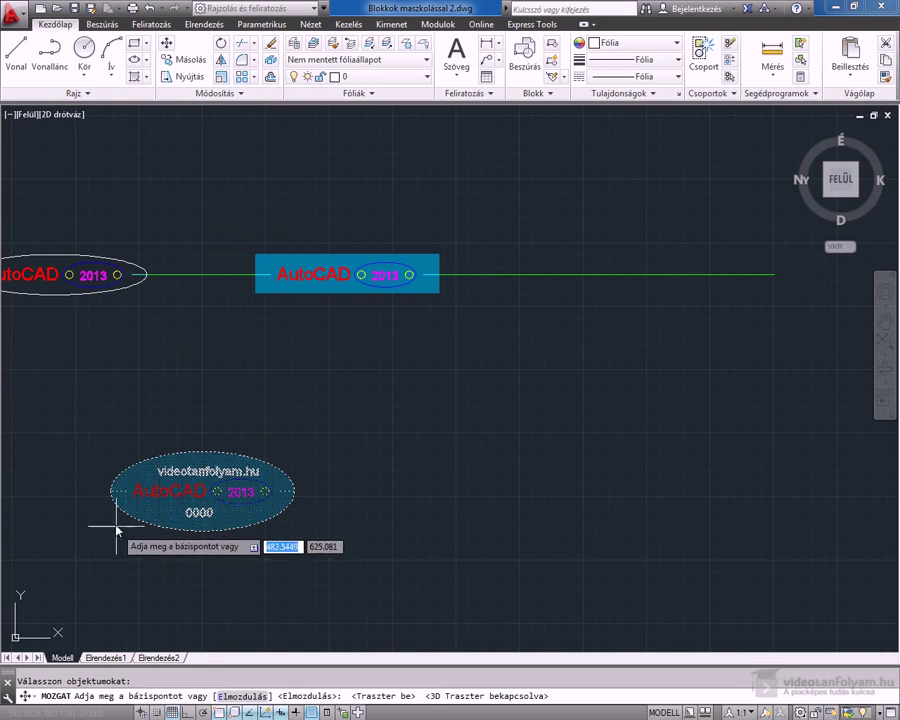
left_click(110, 491)
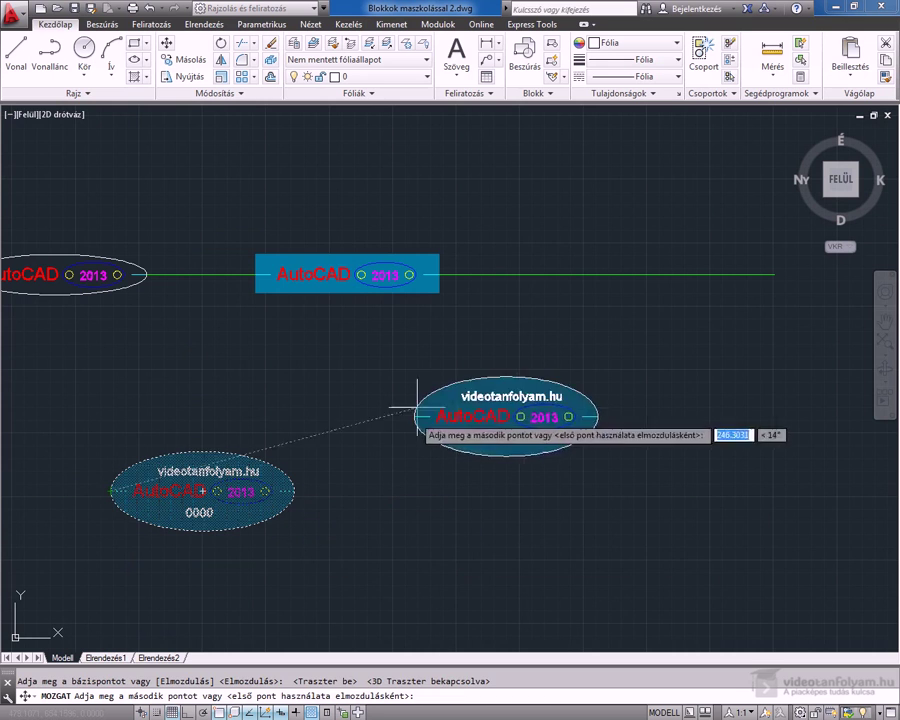
left_click(475, 274)
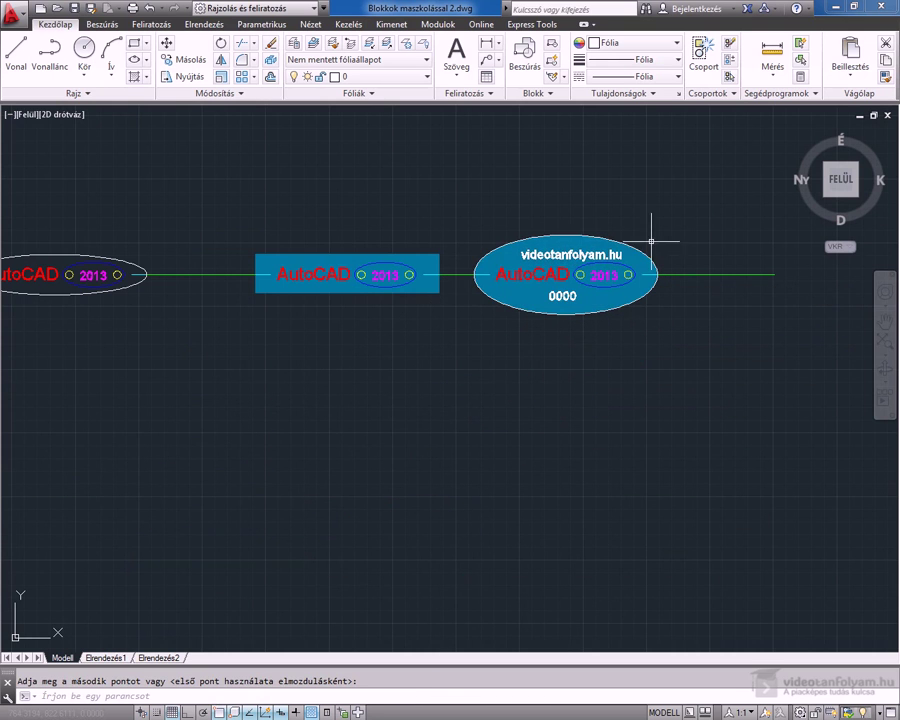
scroll(651, 250, "up", 4)
scroll(649, 255, "up", 2)
scroll(688, 330, "down", 2)
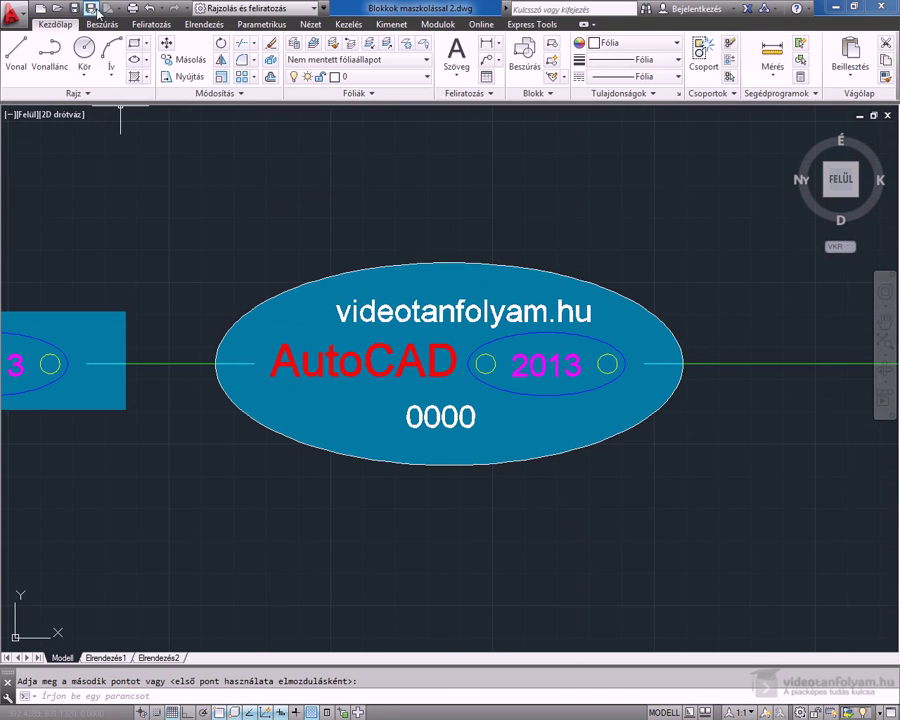
Step: Preview the Model plot in the Plot dialog
left_click(132, 8)
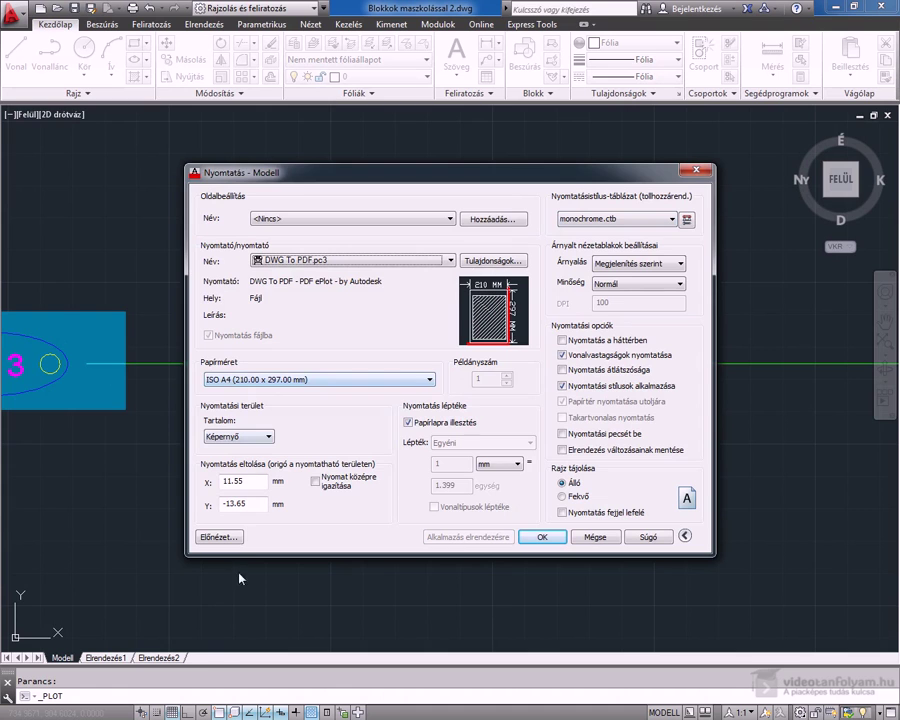
left_click(222, 538)
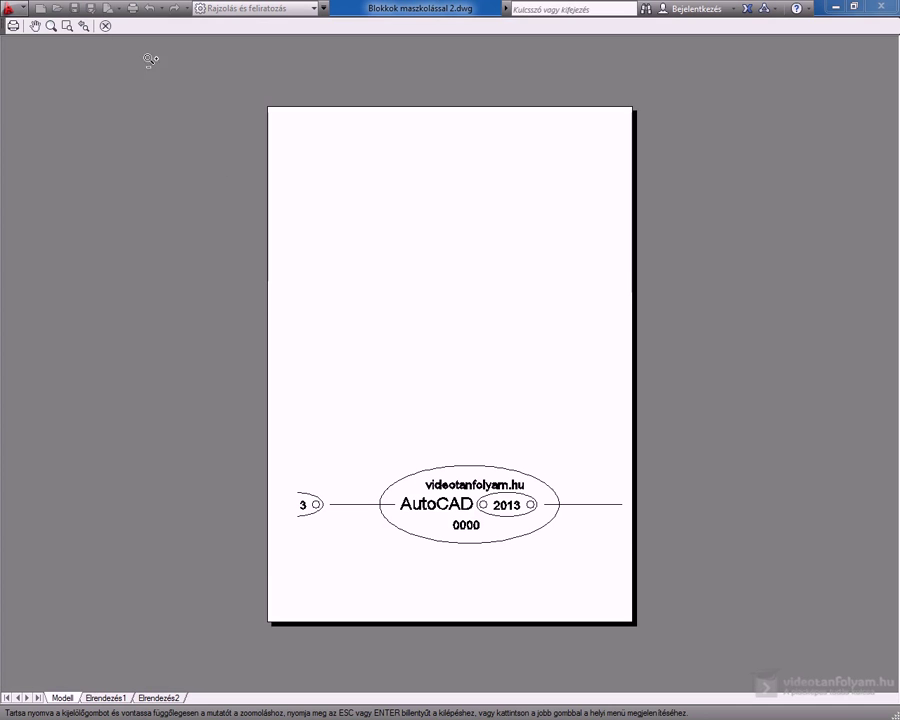
left_click(106, 26)
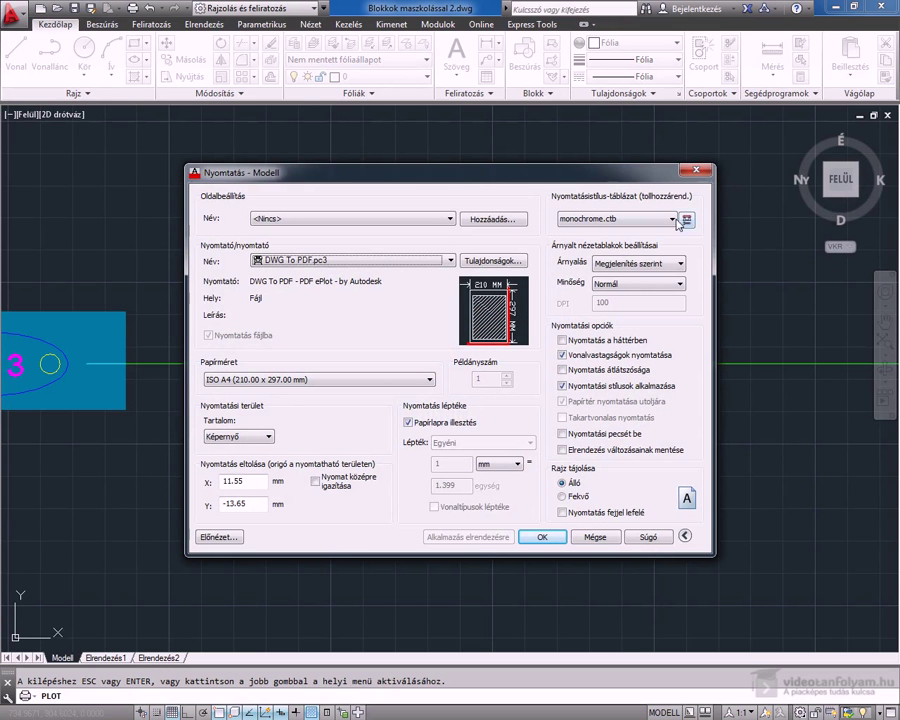
Step: Switch the plot style table to Grayscale.ctb, preview it, apply to layout and cancel without plotting
left_click(674, 219)
left_click(595, 281)
left_click(508, 398)
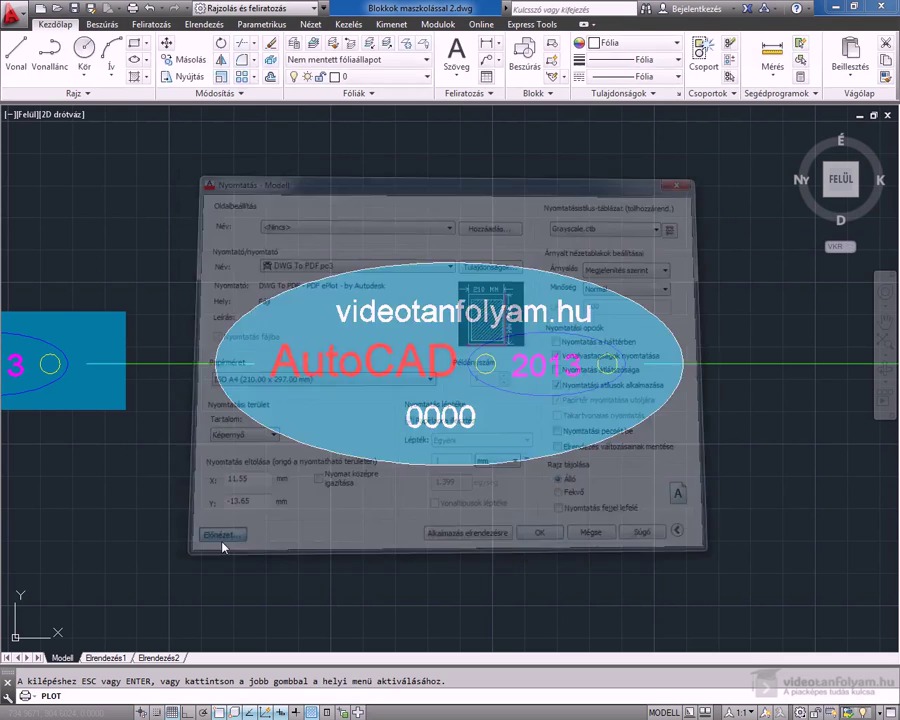
left_click(222, 543)
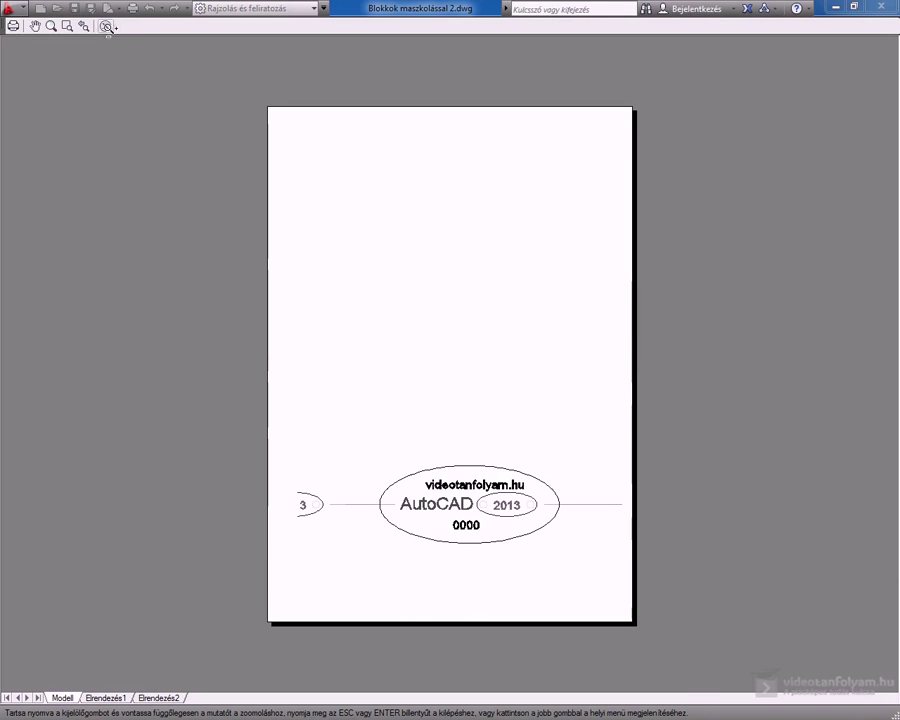
left_click(107, 27)
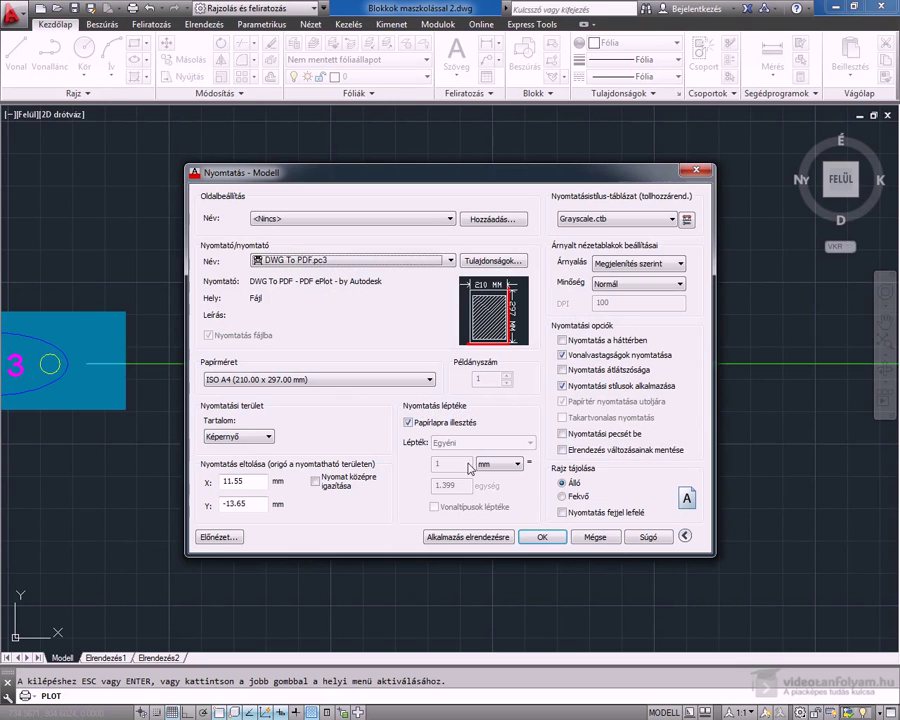
left_click(472, 540)
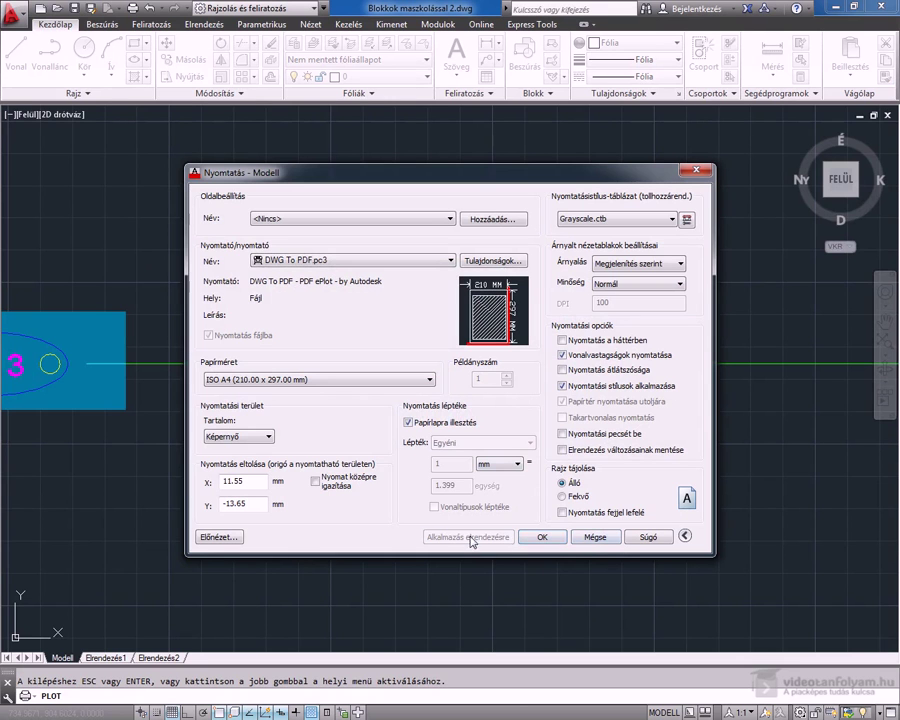
left_click(592, 537)
scroll(590, 528, "down", 3)
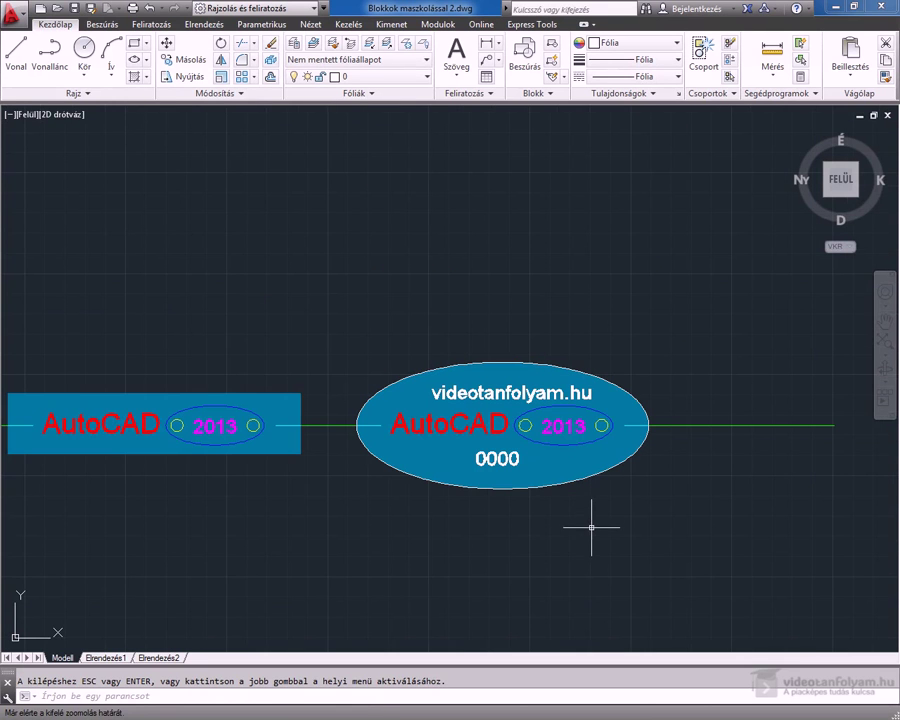
key("Escape")
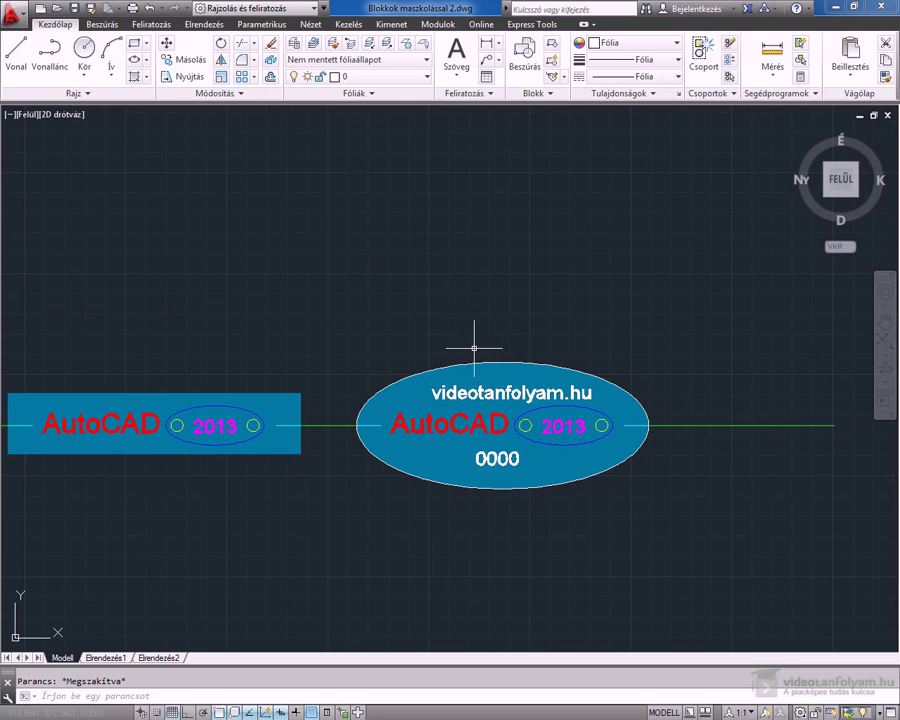
Step: Write the existing Minta-4 block out with WBLOCK to Minta-4.dwg
left_click(100, 24)
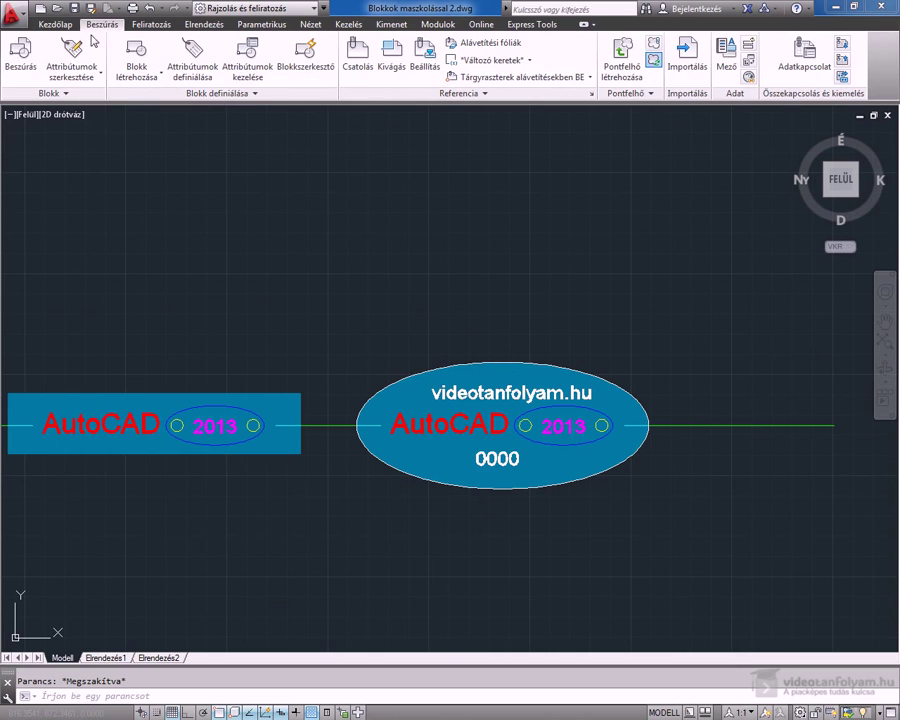
left_click(151, 77)
left_click(164, 130)
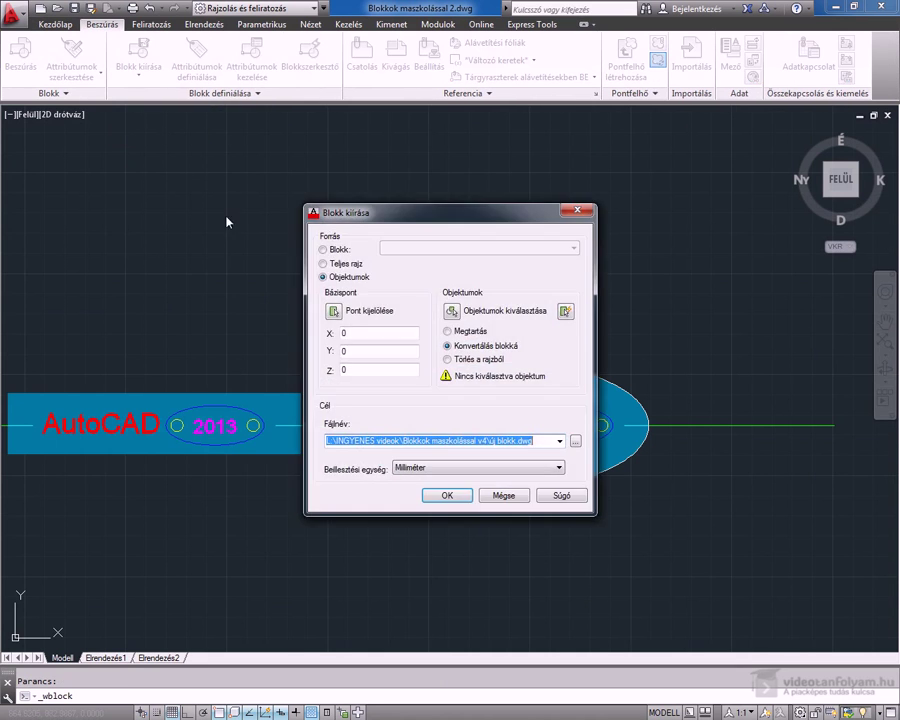
left_click(323, 249)
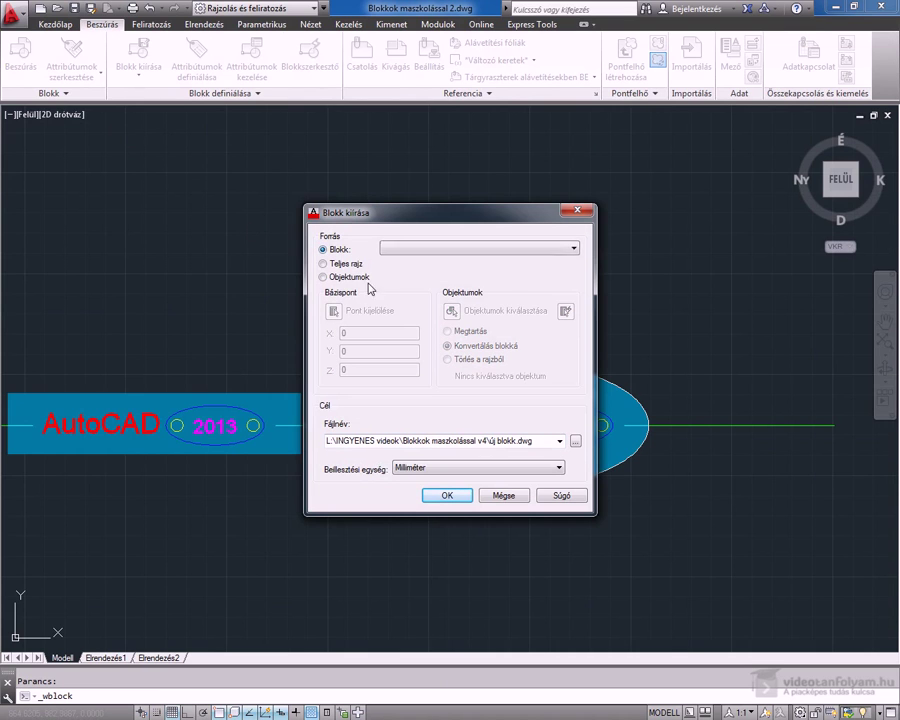
left_click(574, 250)
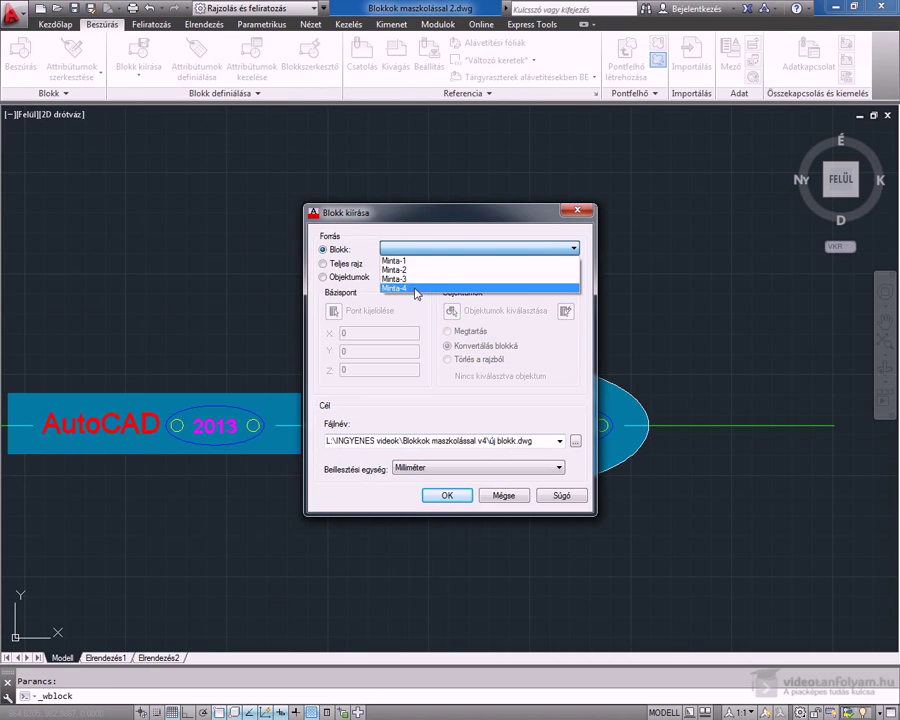
left_click(416, 289)
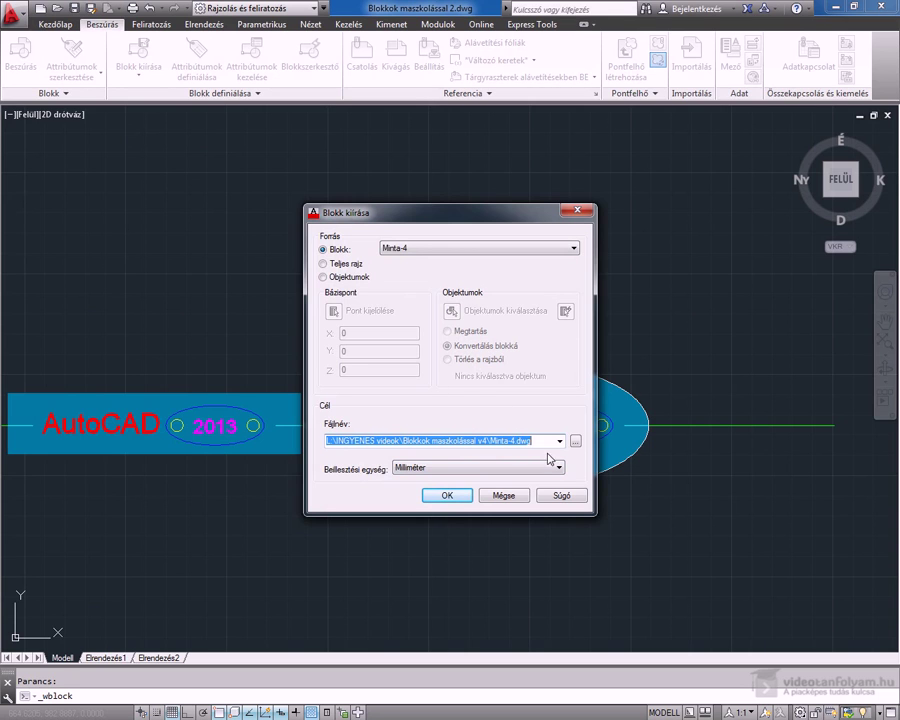
left_click(447, 496)
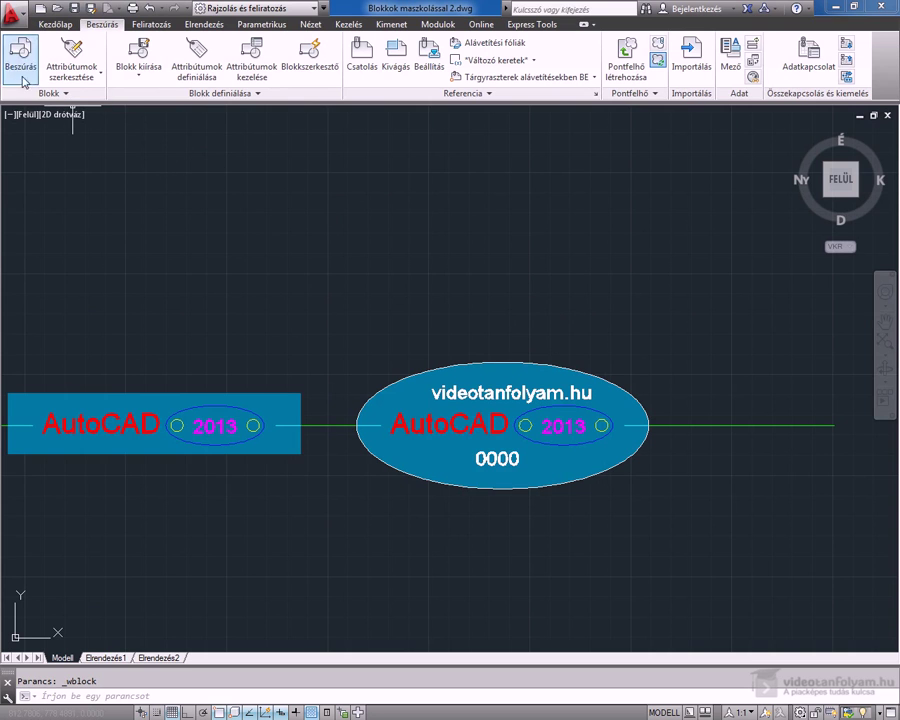
Step: Create the new drawing Rajz2.dwg from the _Tanfolyam template
left_click(24, 16)
mouse_move(48, 86)
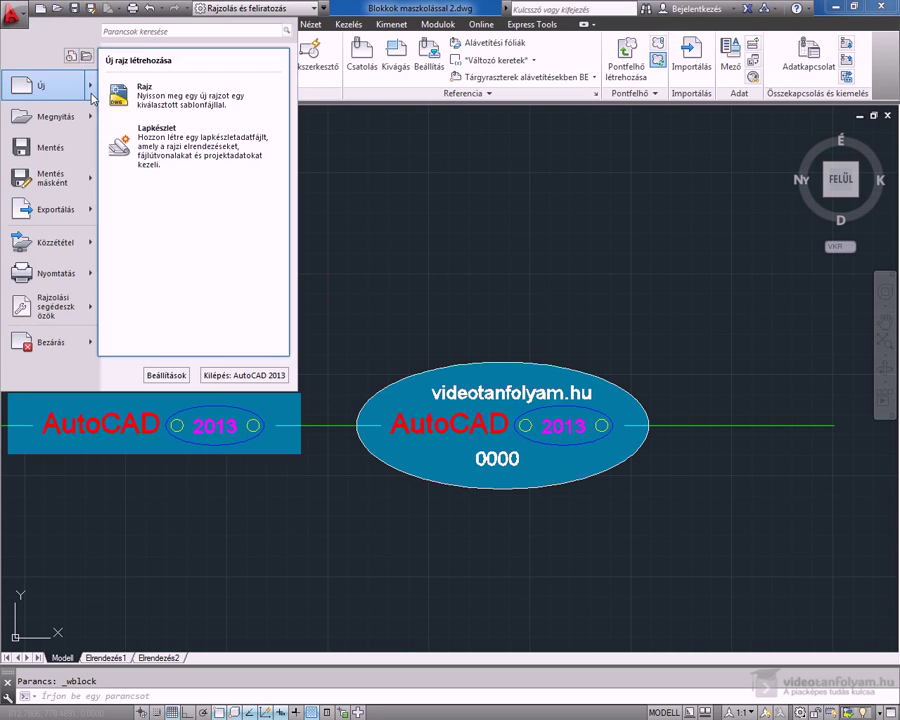
key("Escape")
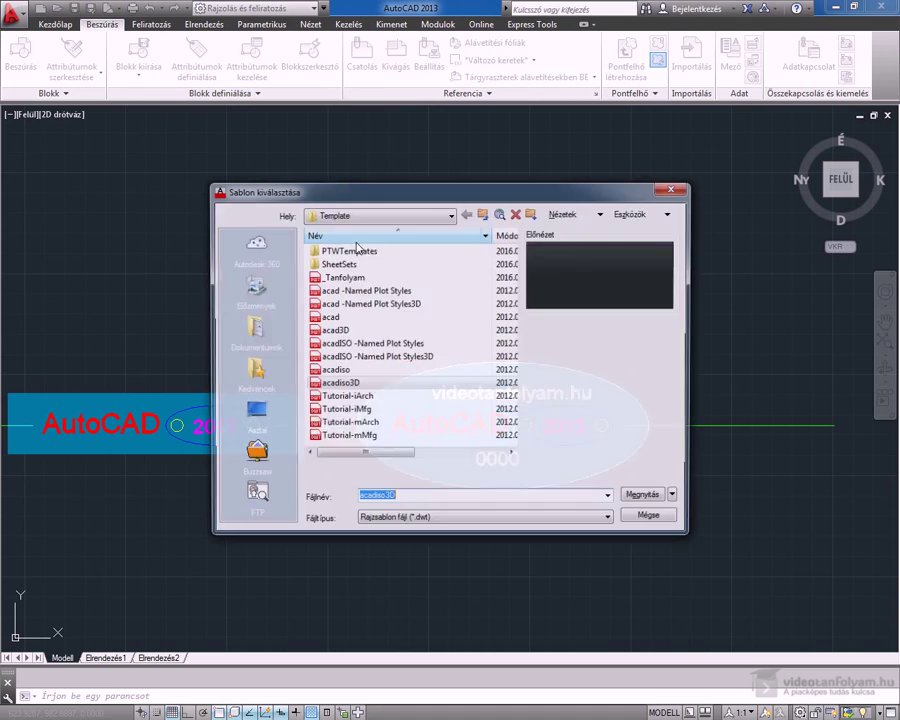
left_click(349, 278)
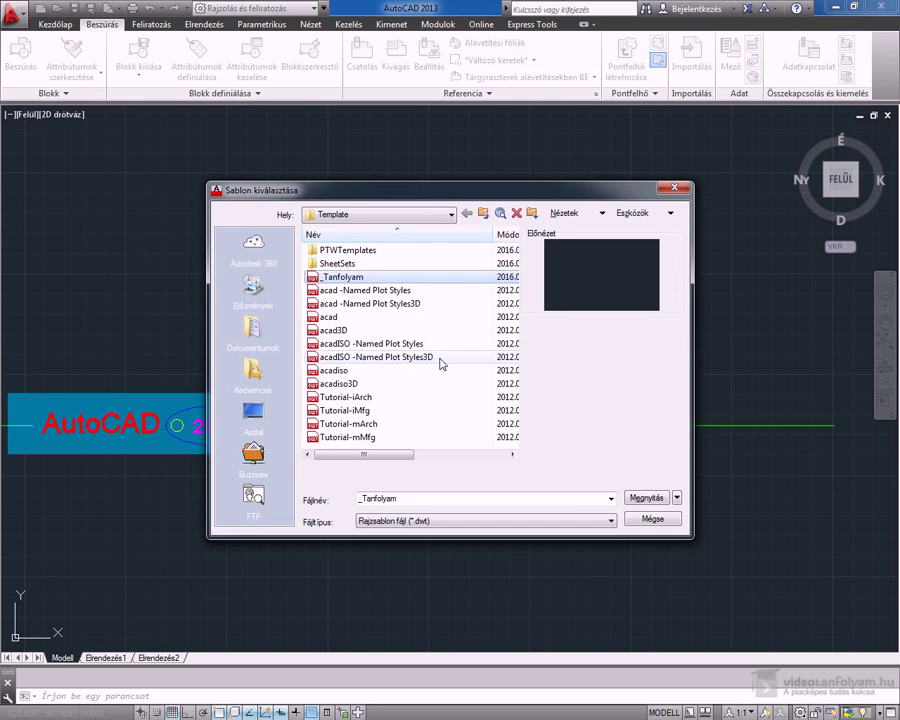
left_click(645, 499)
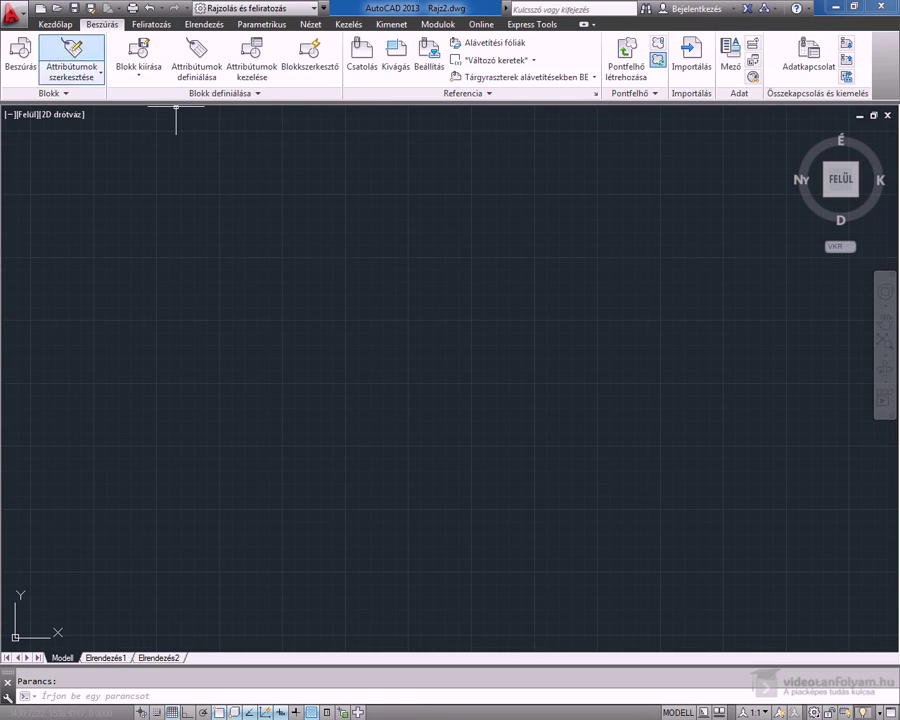
Step: Draw one long horizontal line with Ortho across the upper part of Rajz2
left_click(55, 24)
left_click(14, 46)
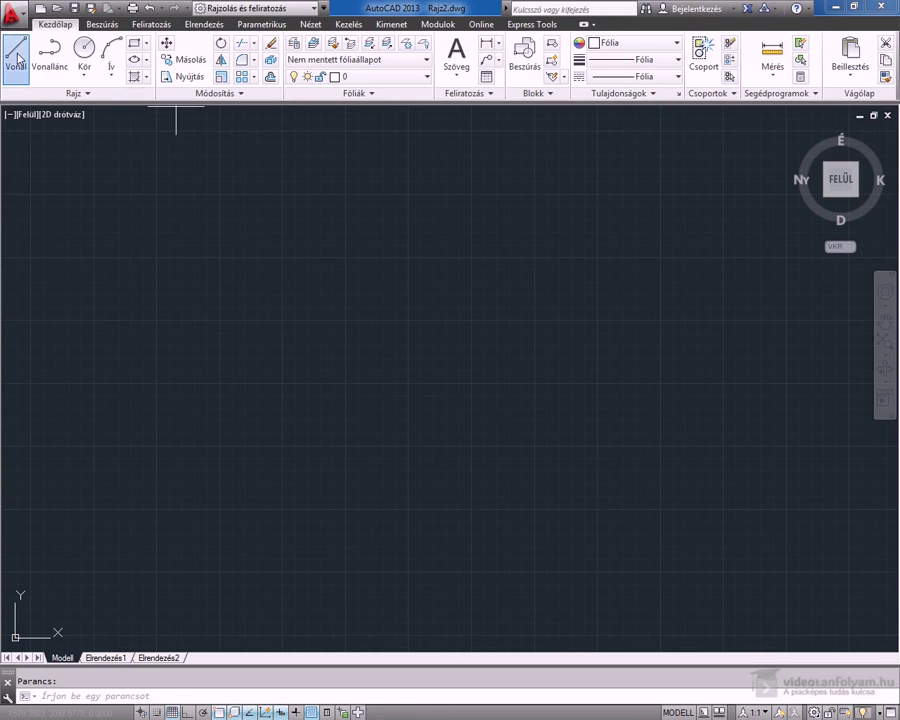
left_click(151, 295)
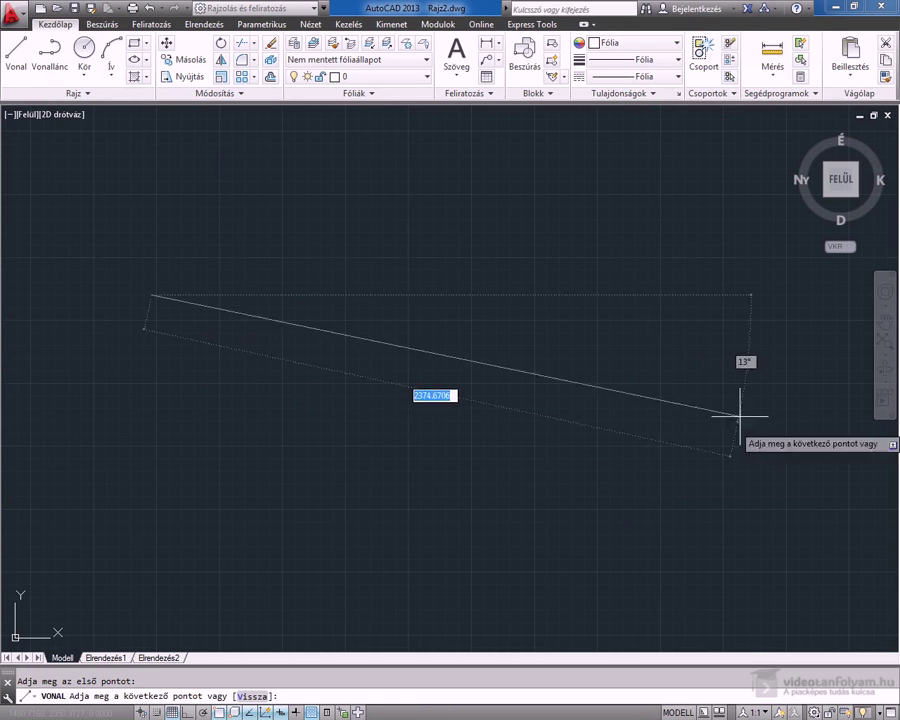
key("F8")
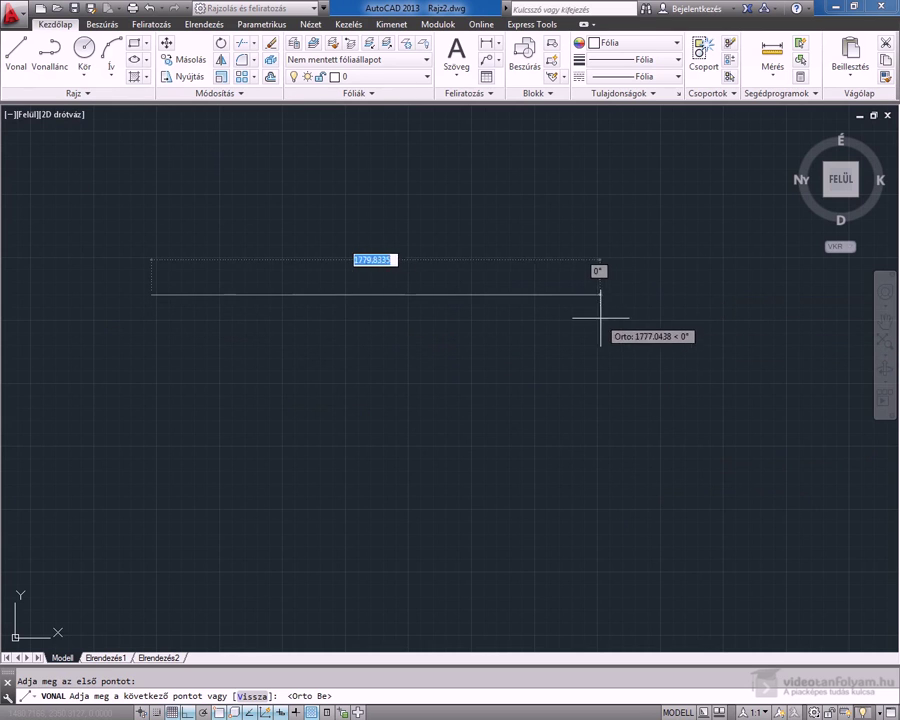
left_click(772, 305)
key("Escape")
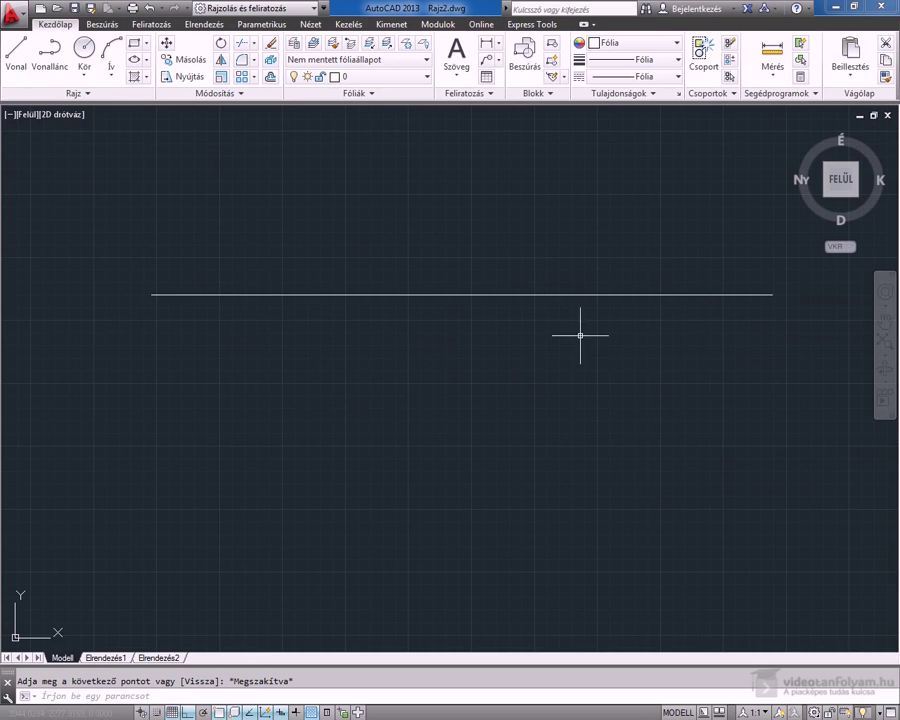
left_click(101, 24)
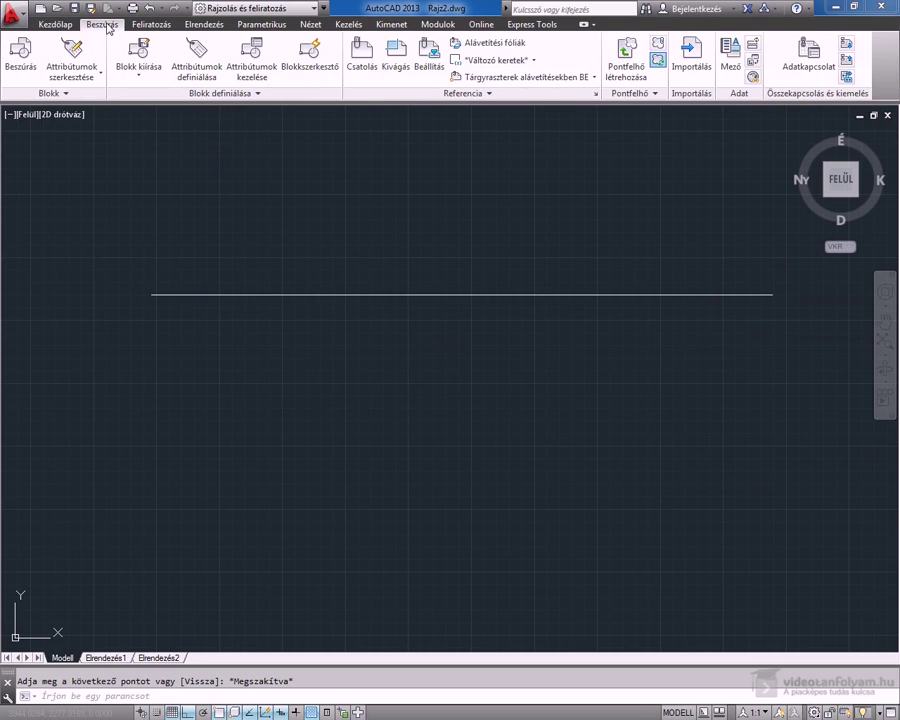
Step: Insert Minta-4.dwg as a block, placing it just above the line
left_click(27, 67)
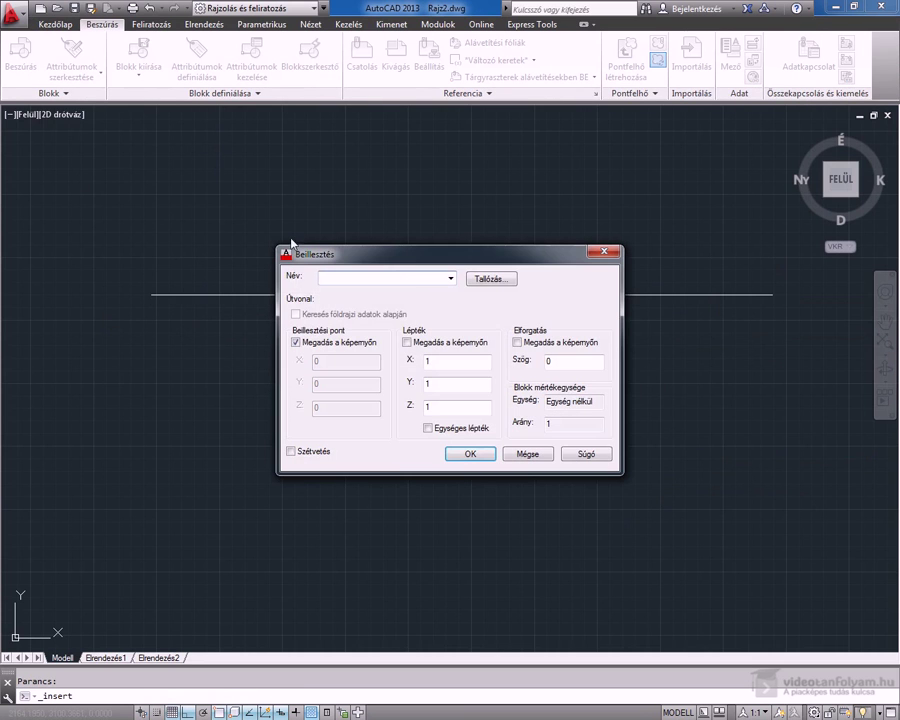
left_click(494, 282)
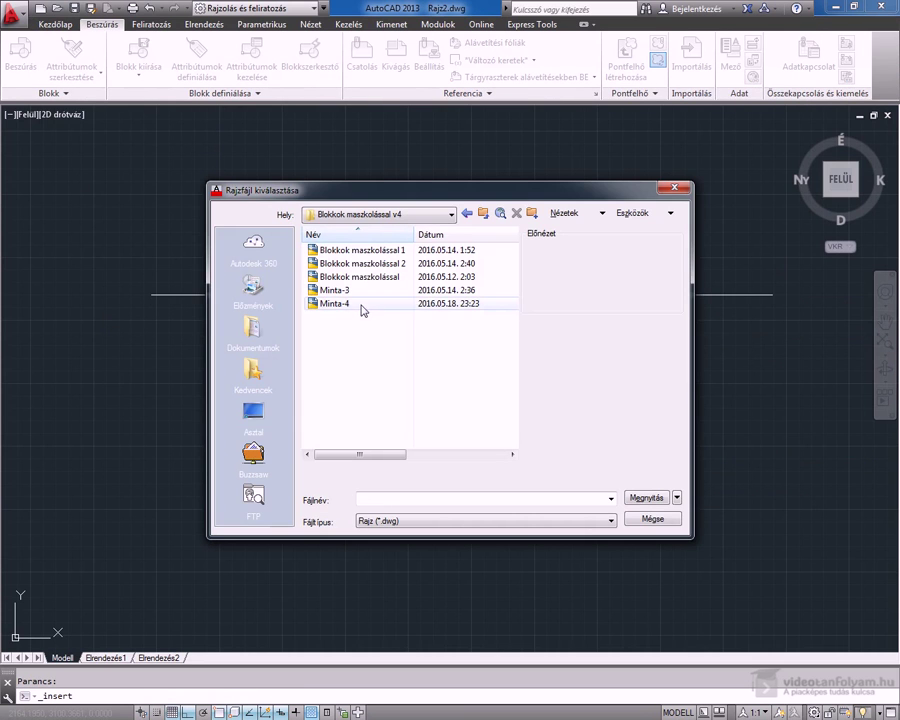
left_click(362, 306)
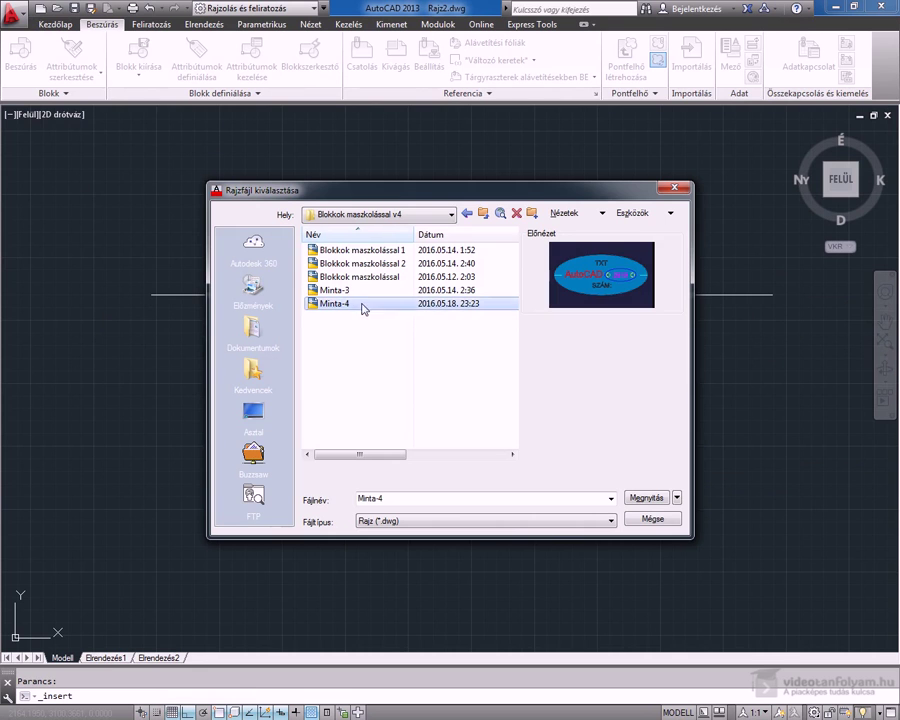
left_click(648, 498)
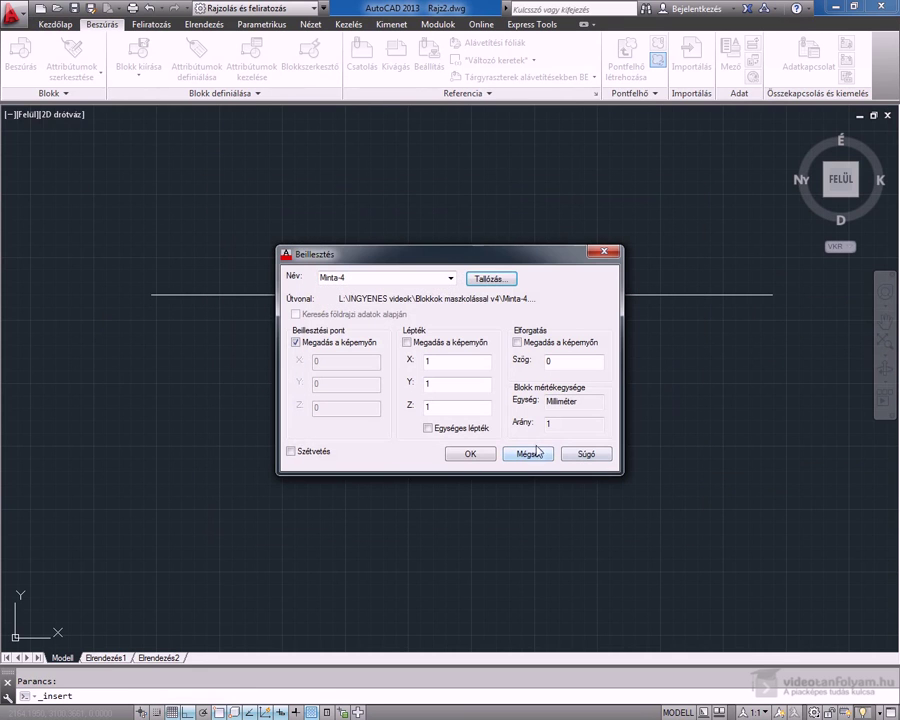
left_click(470, 455)
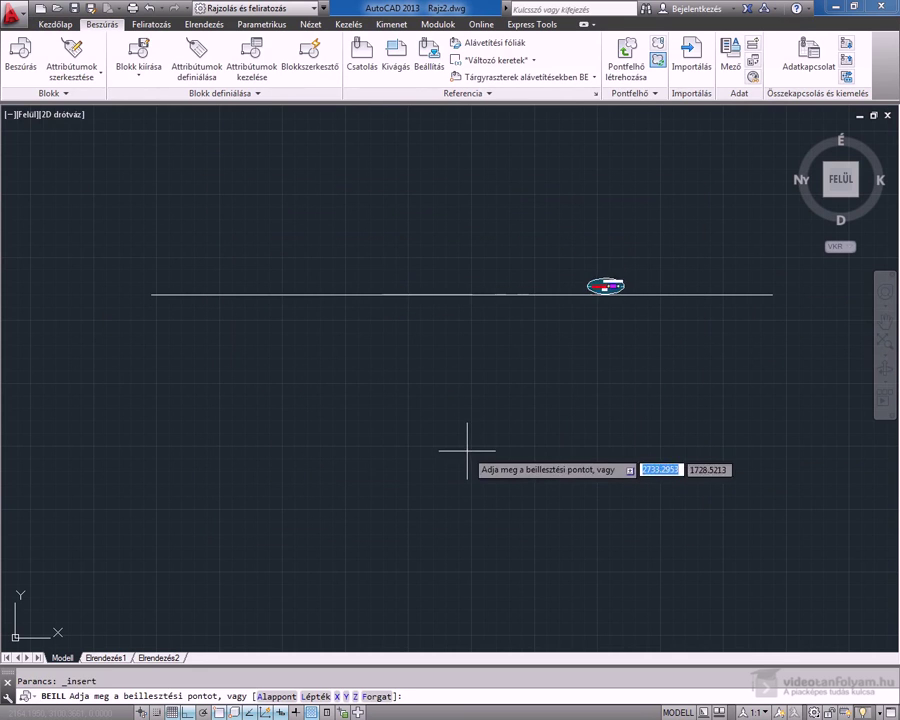
left_click(261, 439)
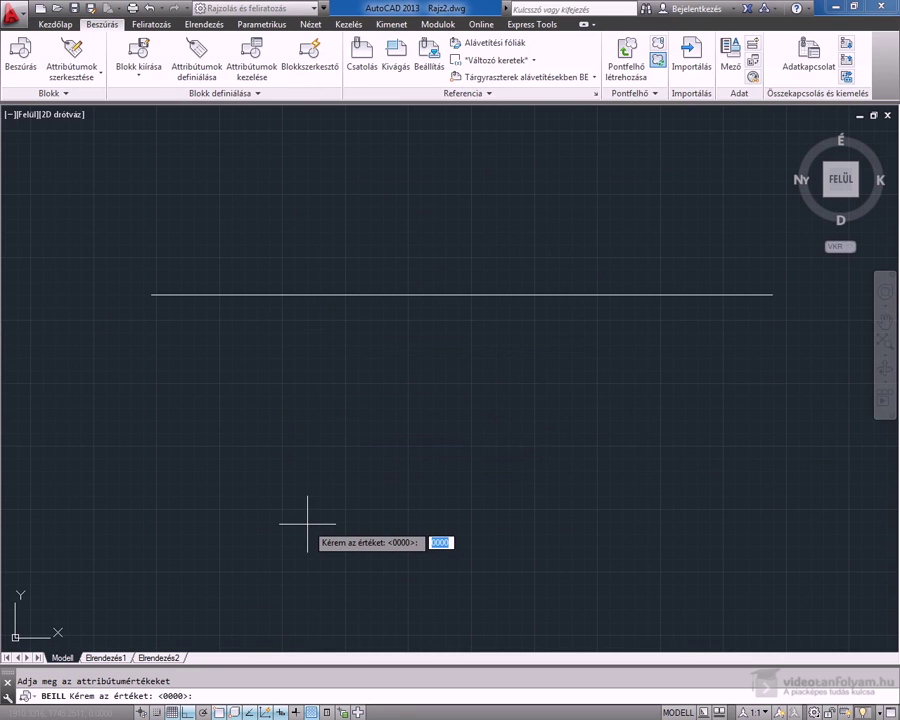
type("1234")
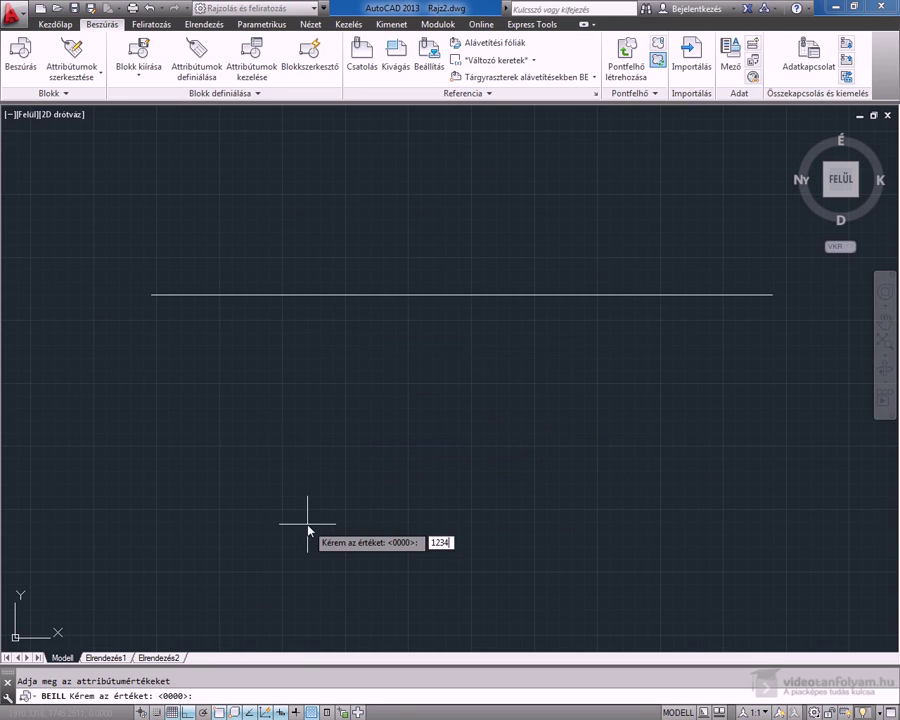
Step: Enter 1234 and Minitanfolyam as the block's attribute values
key("Return")
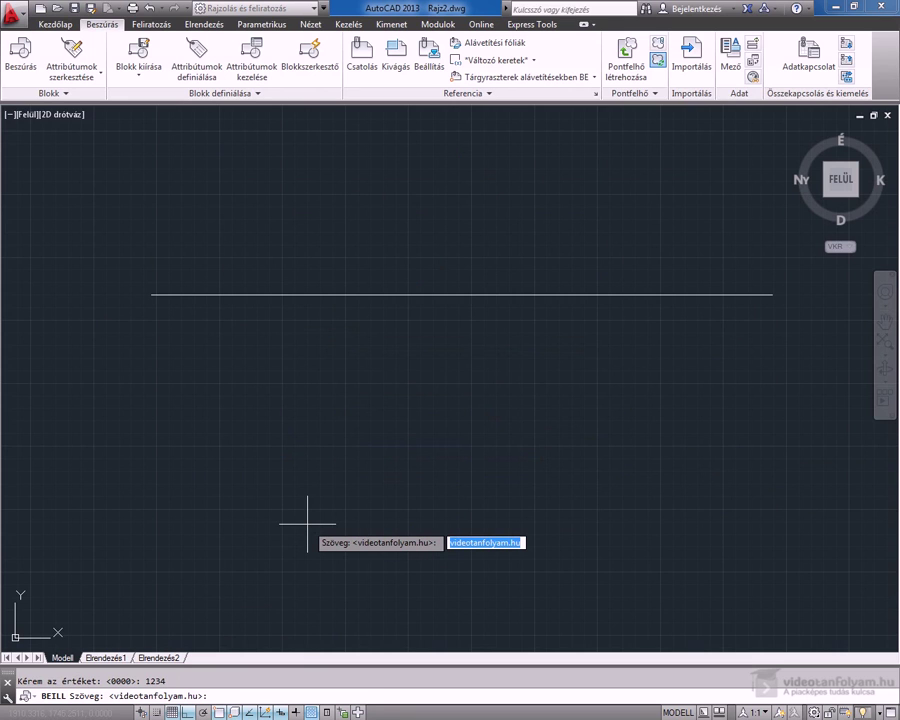
type("Mini")
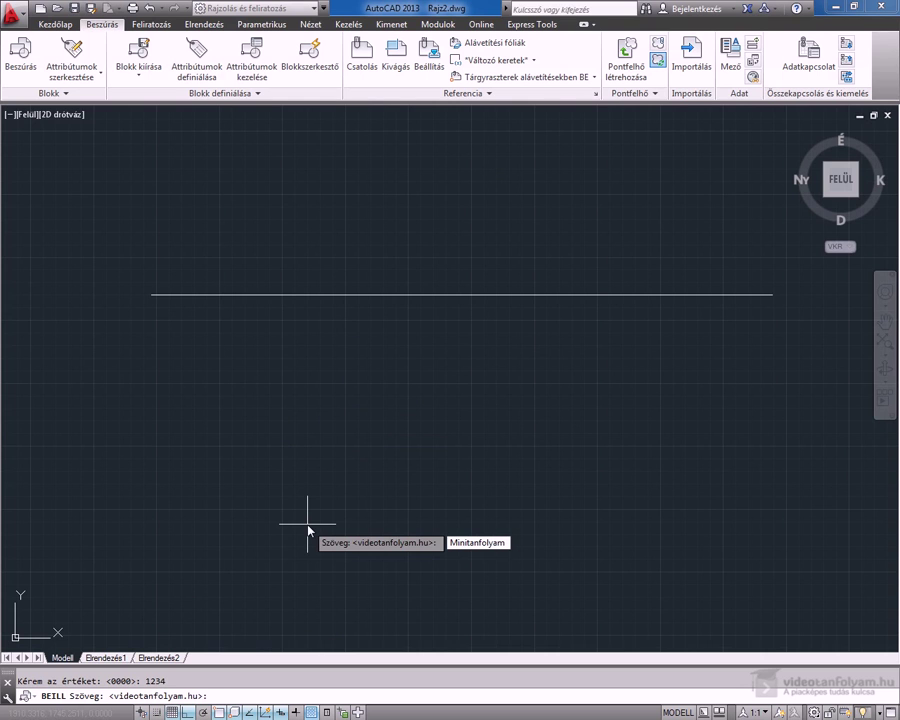
key("Return")
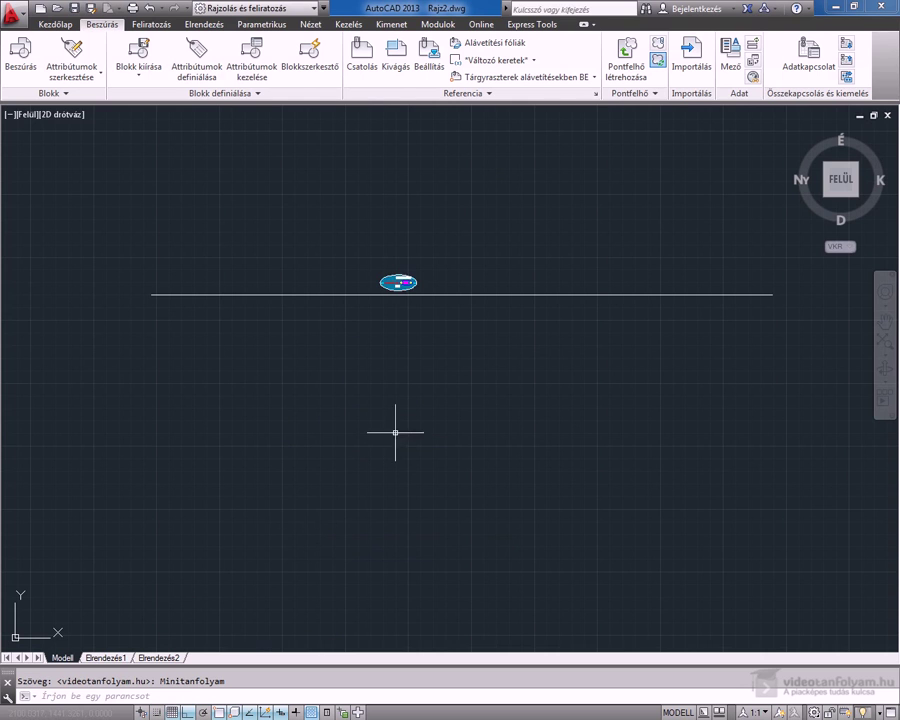
scroll(412, 259, "up", 6)
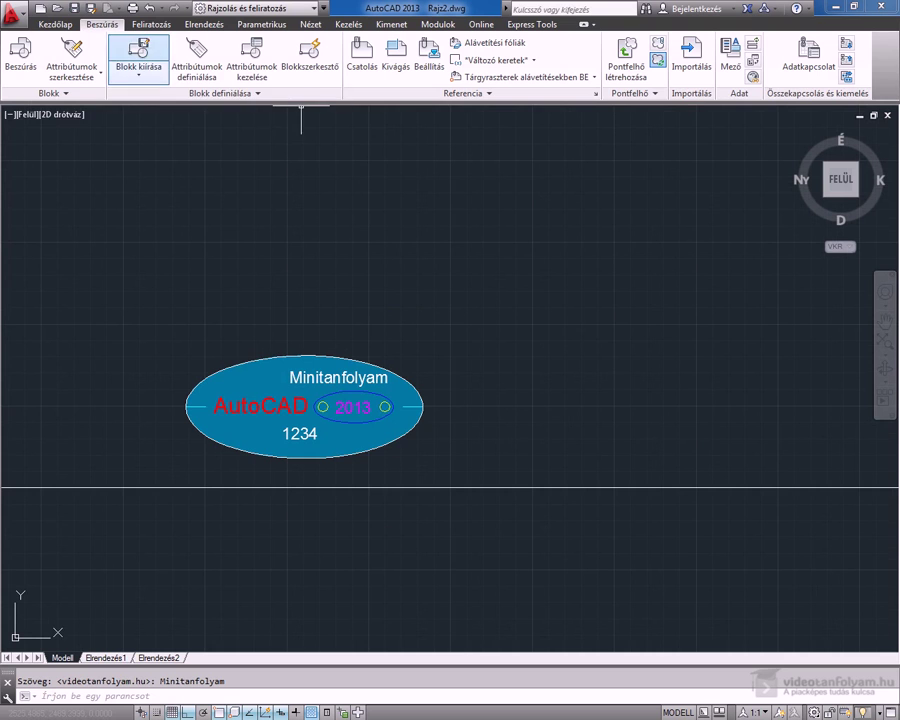
Step: Move the ellipse block from its left quadrant down so the line runs through its middle
left_click(55, 24)
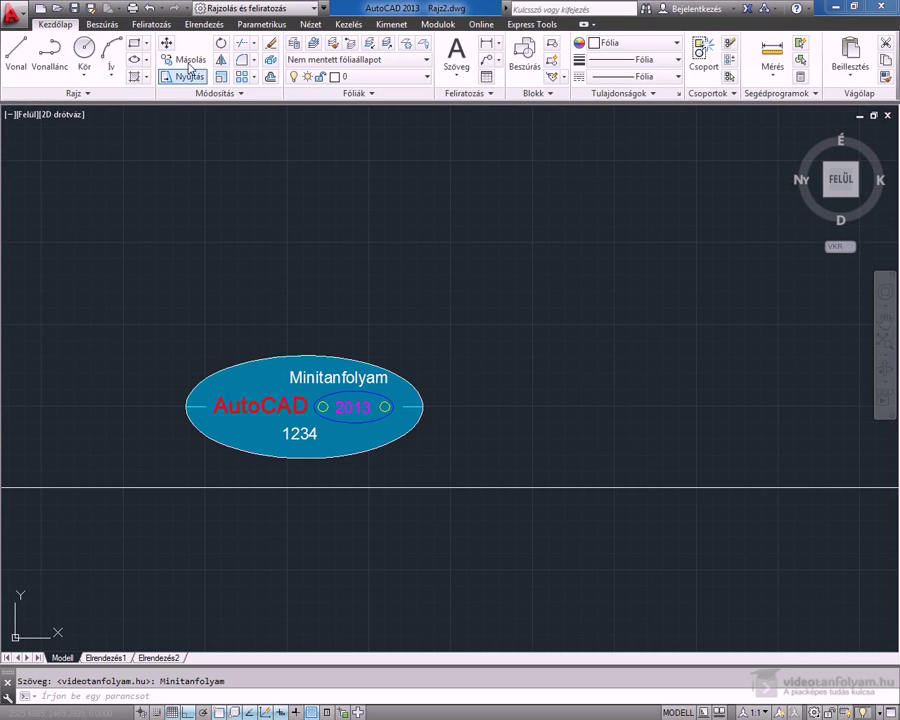
left_click(166, 43)
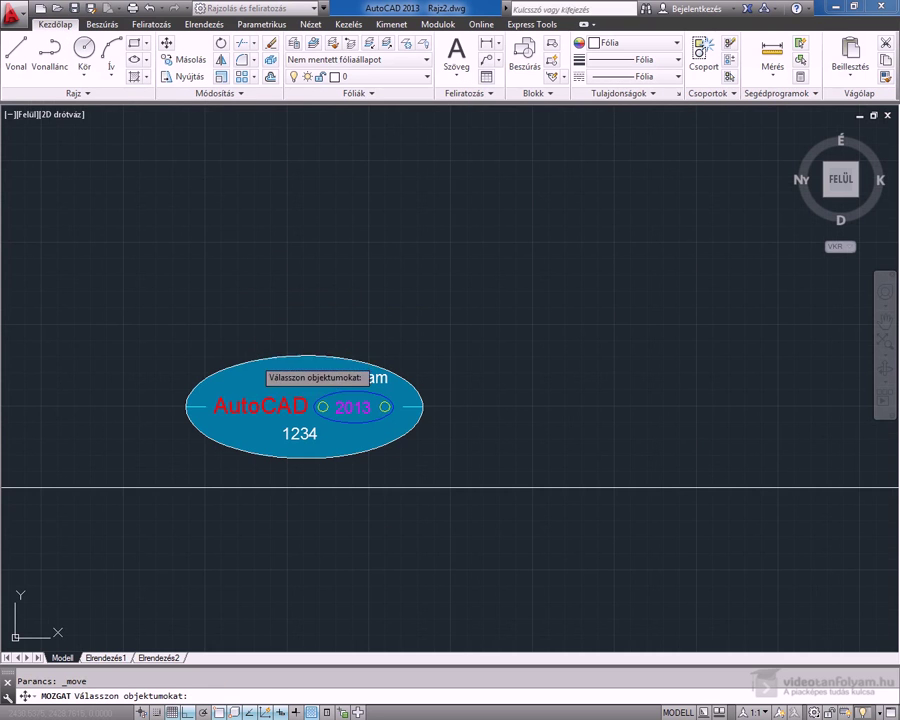
left_click(260, 360)
key("Return")
left_click(185, 406)
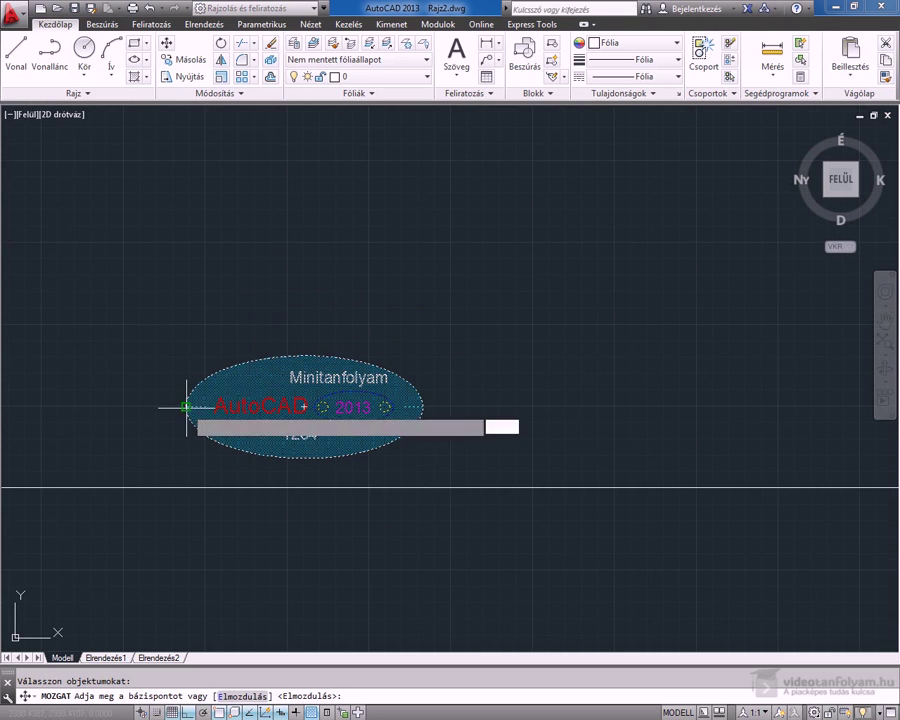
left_click(180, 494)
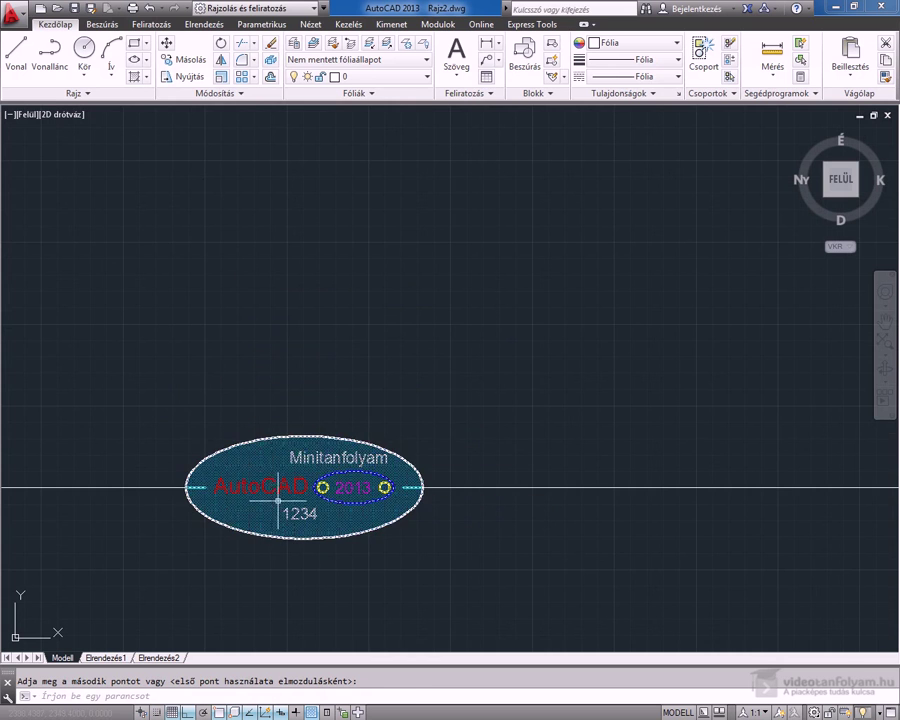
scroll(312, 458, "up", 4)
scroll(580, 414, "down", 4)
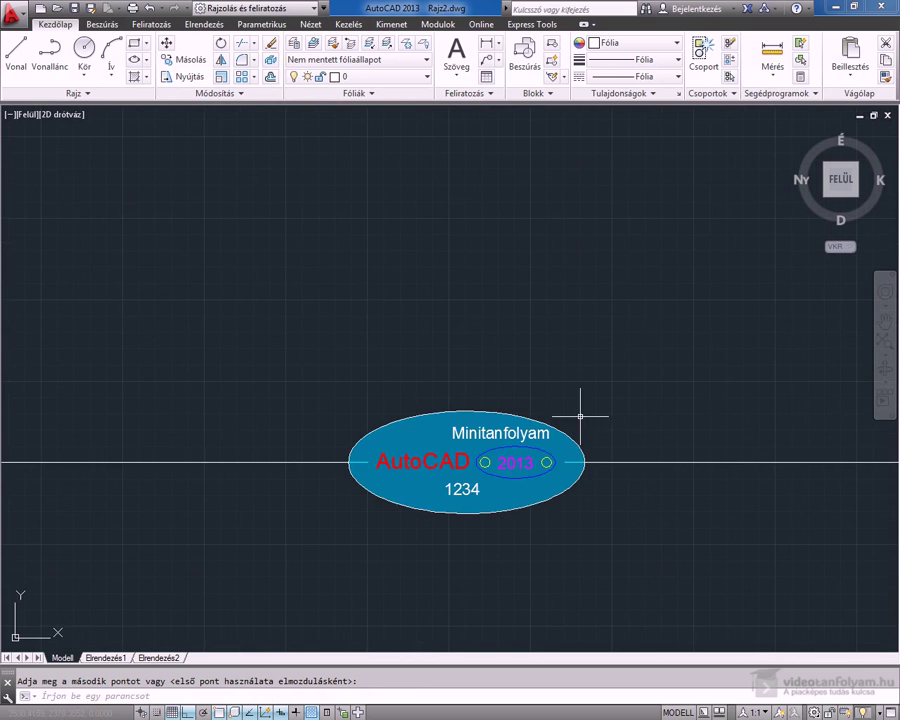
scroll(507, 430, "up", 2)
left_click(503, 431)
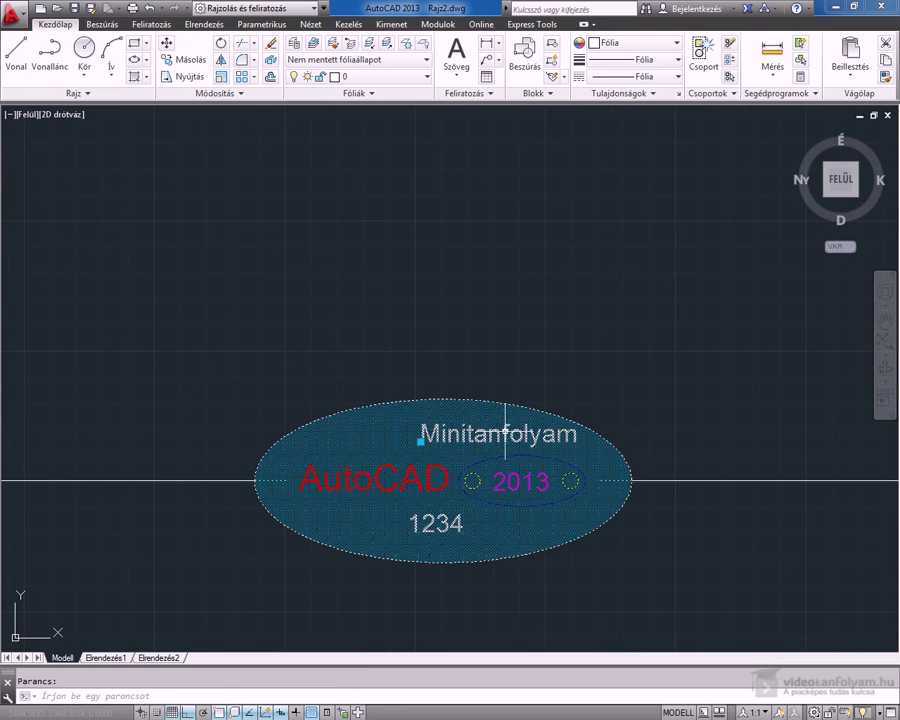
Step: Try shifting the Minitanfolyam text by its grip, then undo the misplaced move
left_click(420, 440)
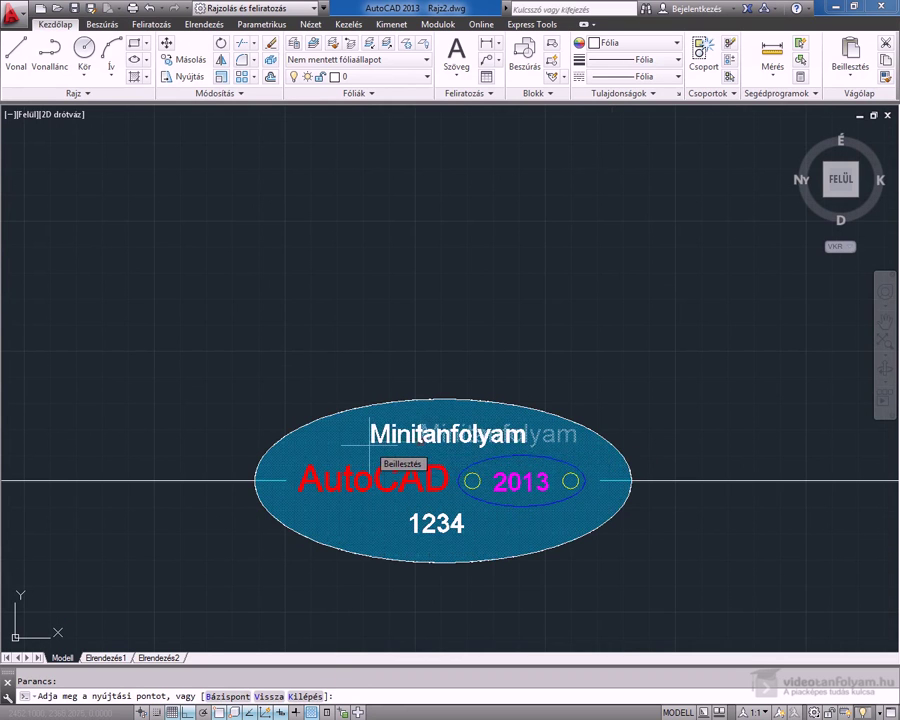
left_click(370, 444)
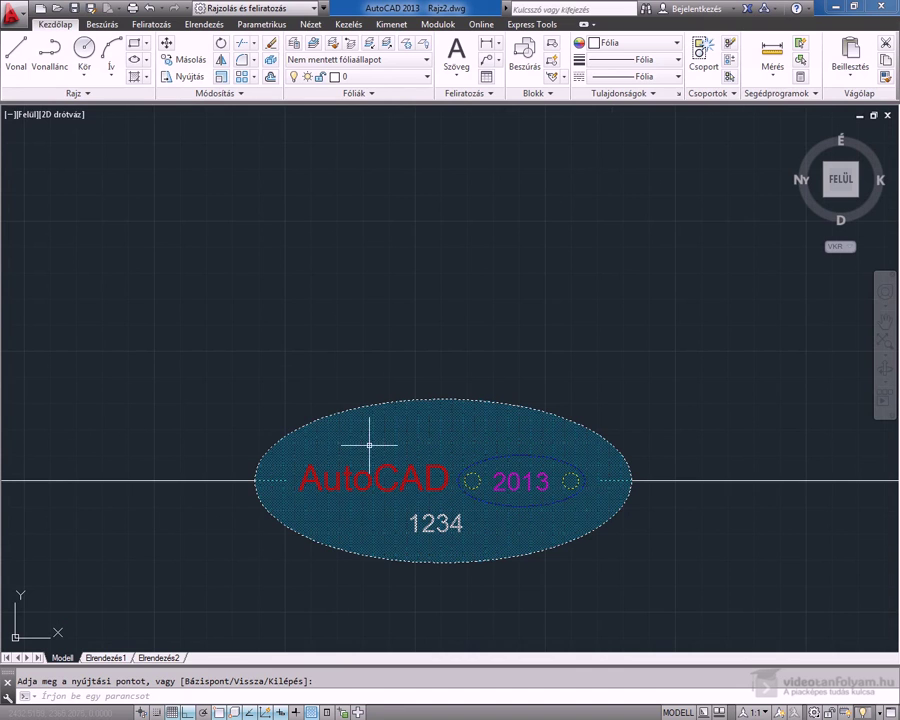
left_click(148, 8)
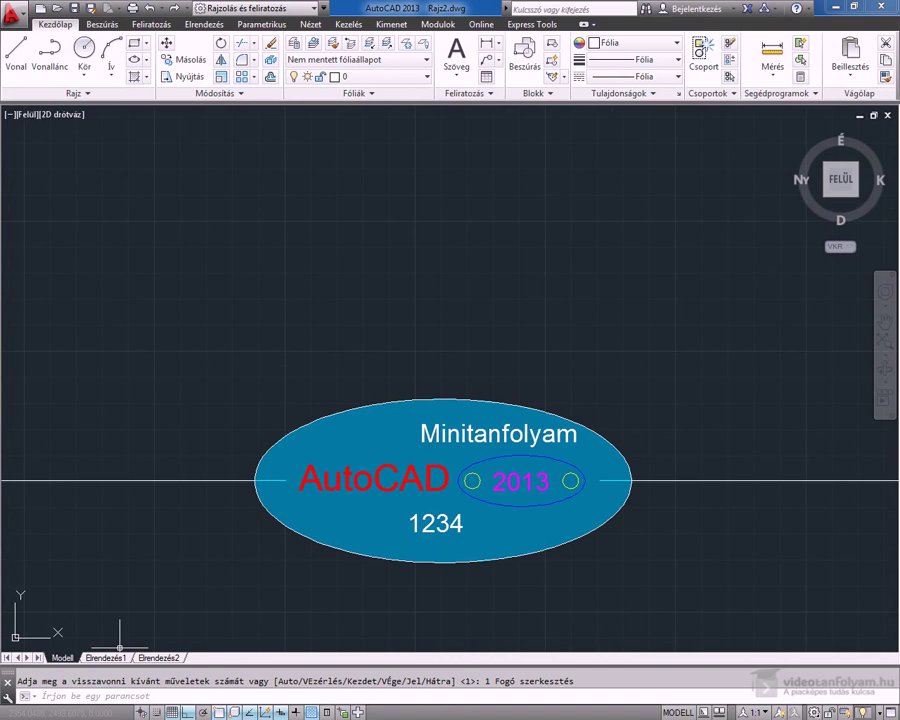
Step: Turn off OSNAP and 3D OSNAP, then drag the Minitanfolyam grip left to centre the text
left_click(219, 712)
left_click(234, 712)
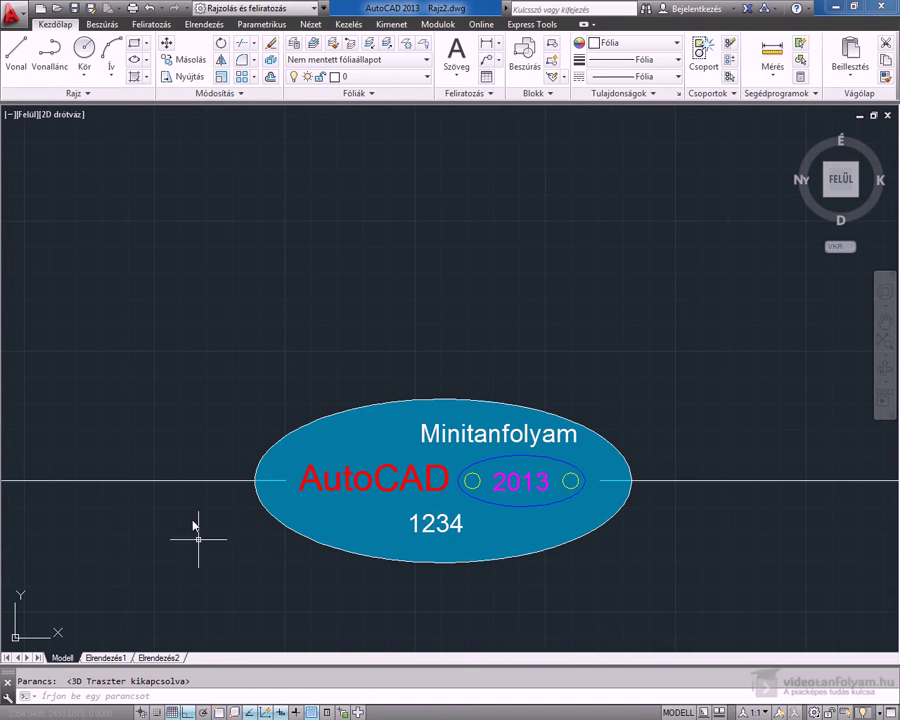
left_click(493, 412)
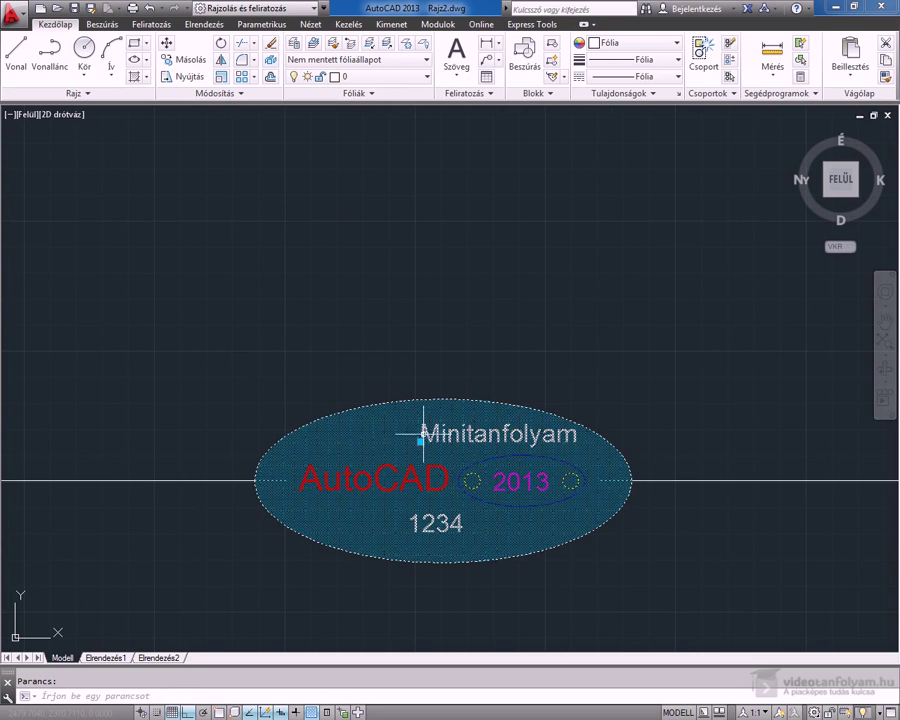
left_click(420, 440)
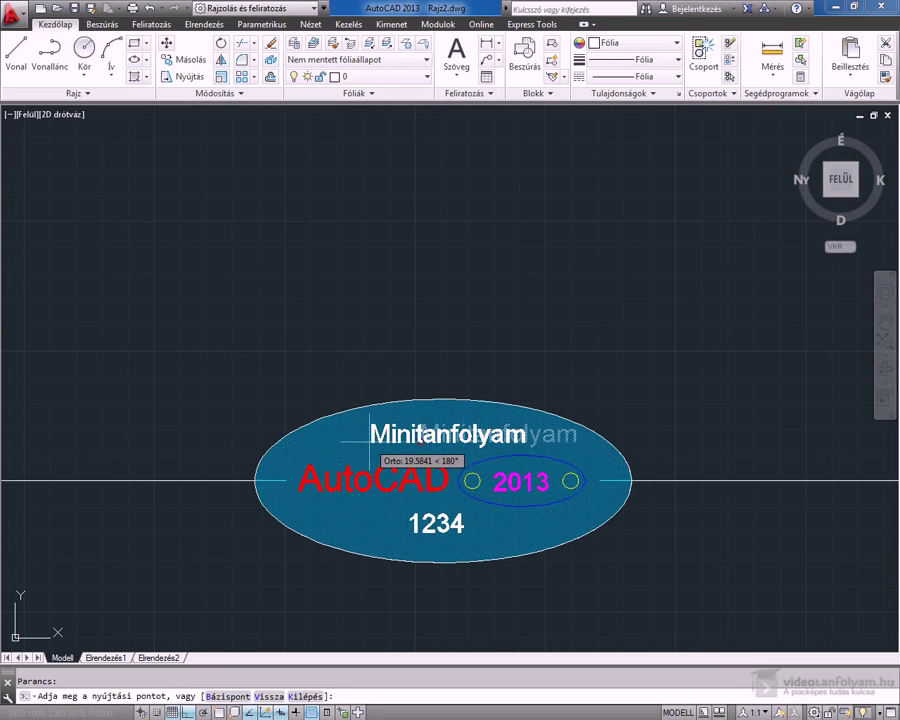
key("Escape")
key("Escape")
key("ctrl+a")
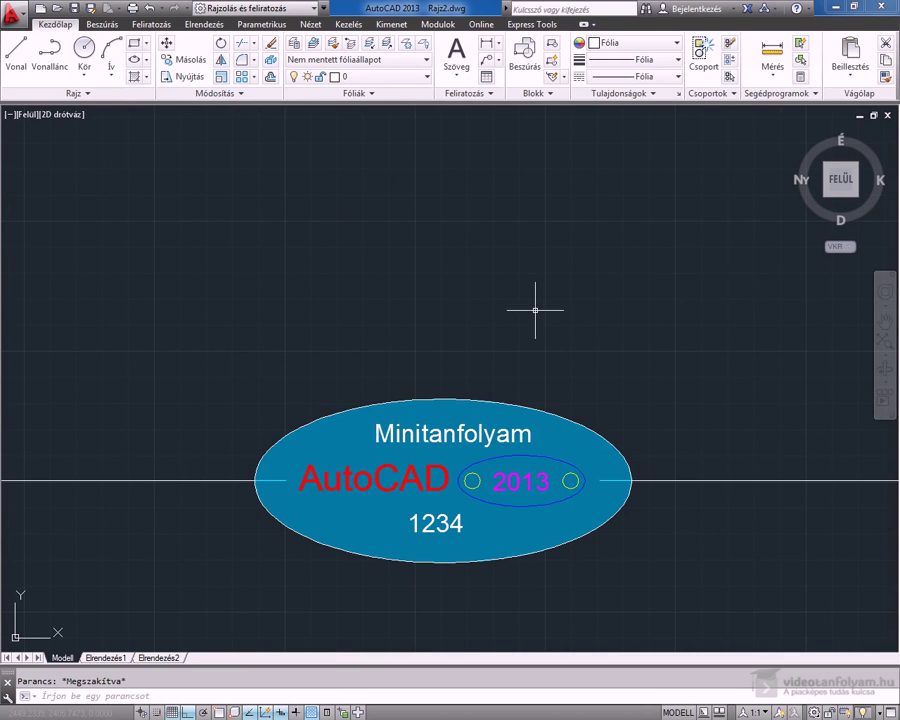
scroll(516, 321, "down", 4)
scroll(527, 342, "up", 2)
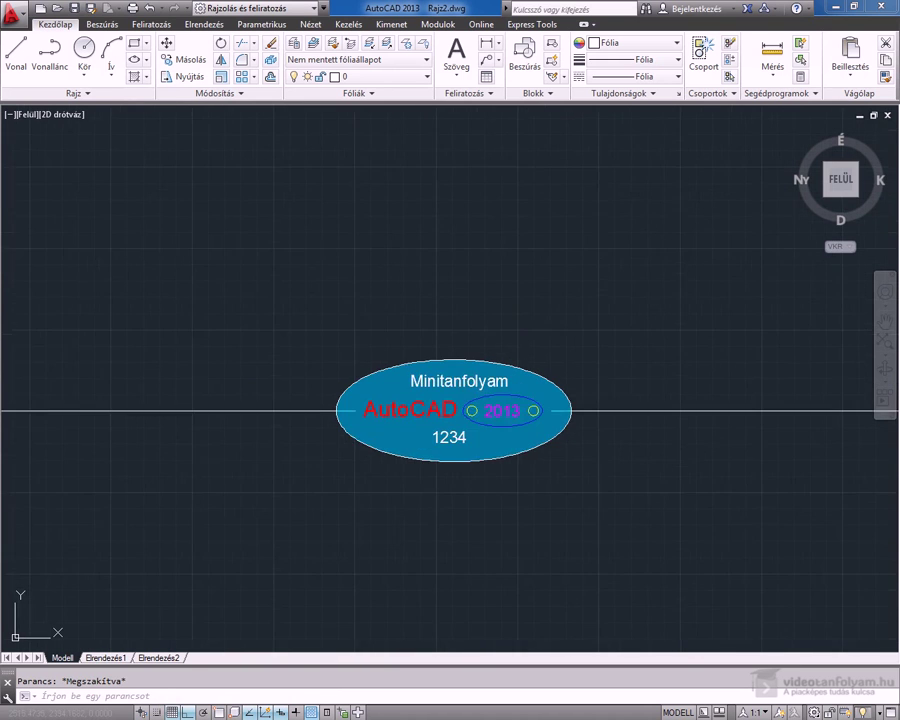
scroll(540, 338, "up", 2)
scroll(319, 510, "up", 2)
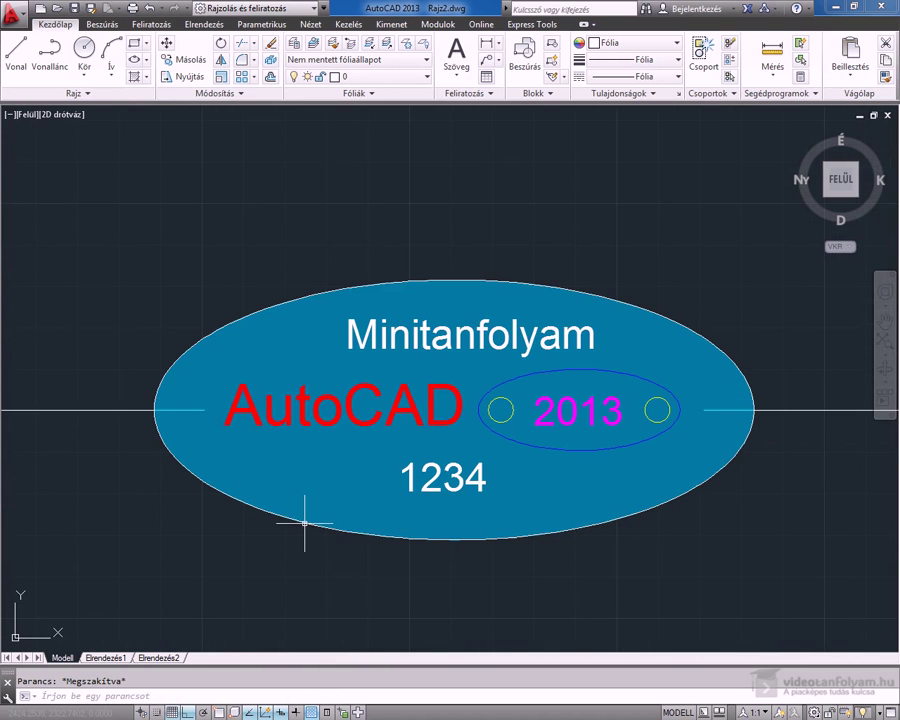